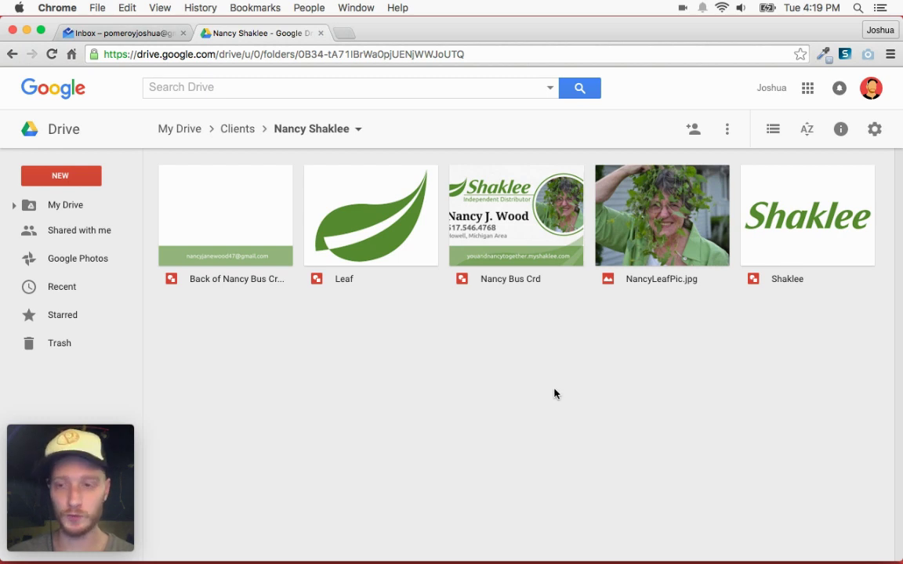
pyautogui.click(508, 210)
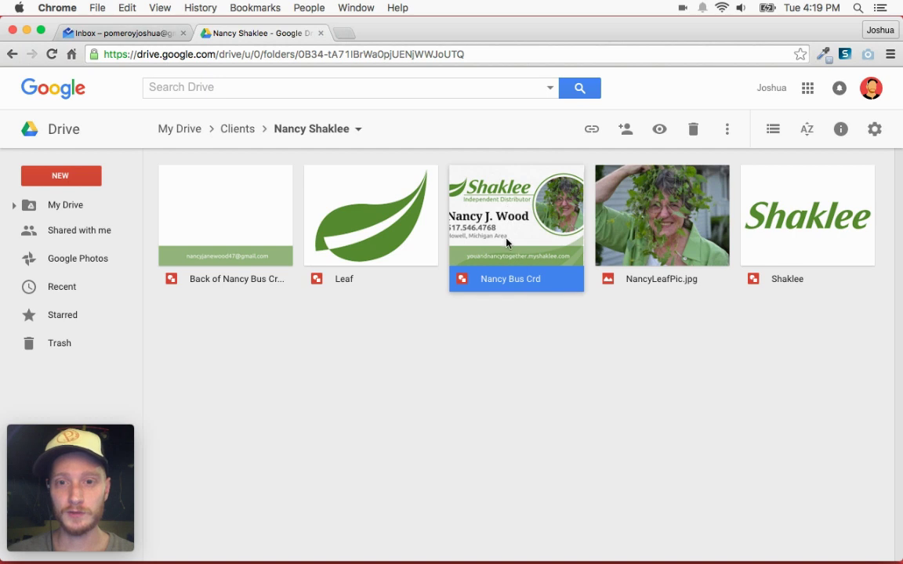
pyautogui.click(660, 133)
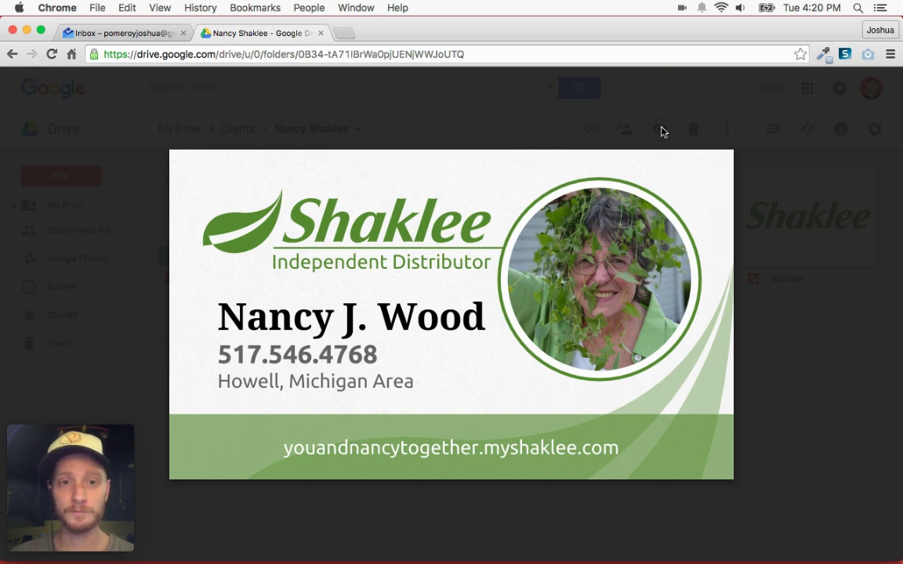
pyautogui.moveTo(554, 313)
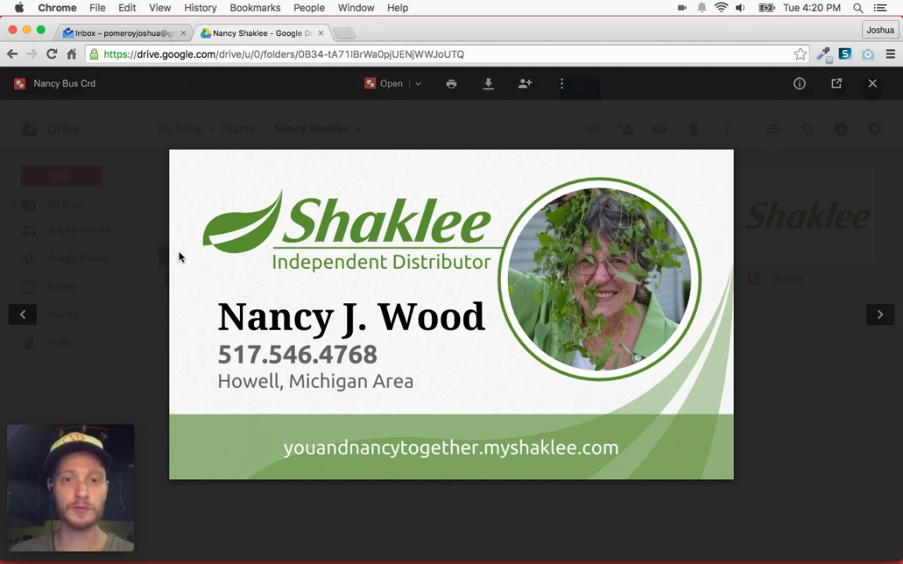
pyautogui.moveTo(387, 306)
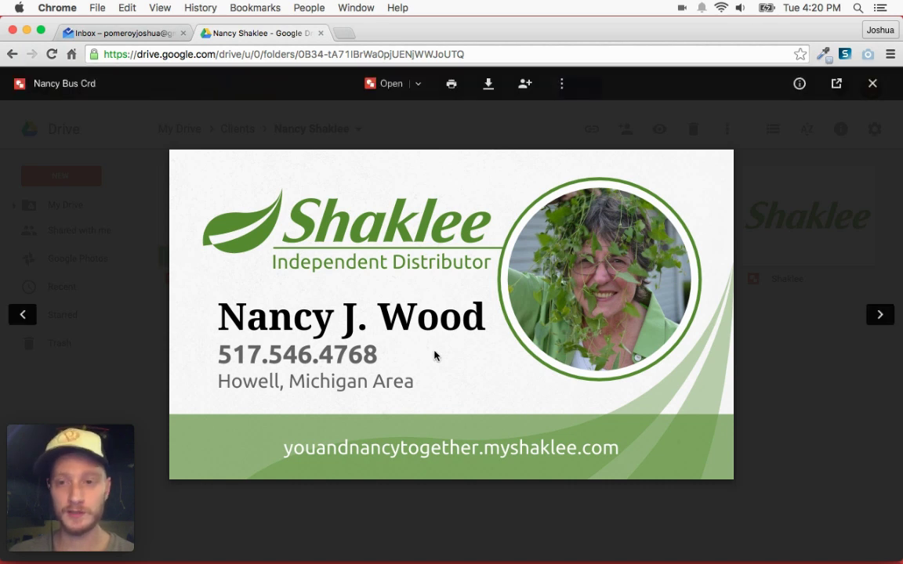
pyautogui.click(872, 84)
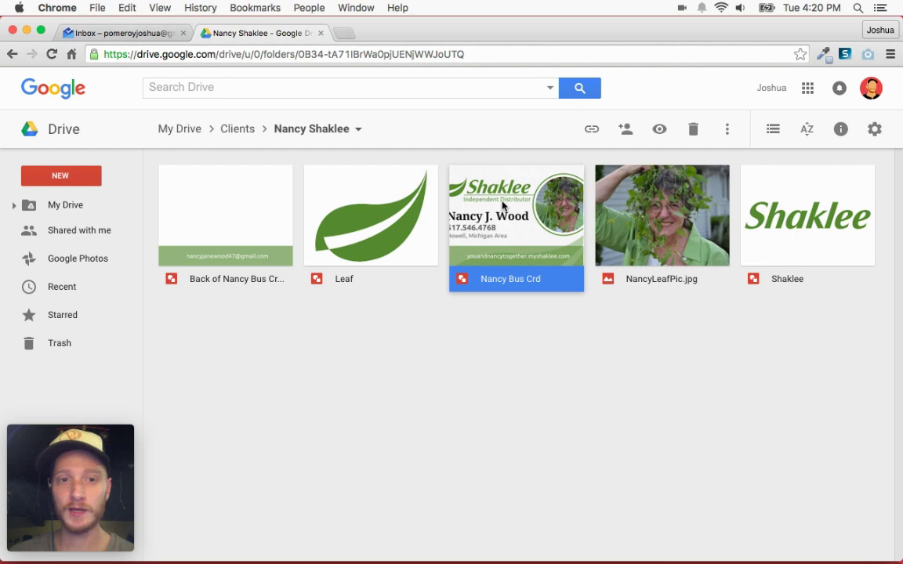
pyautogui.click(215, 256)
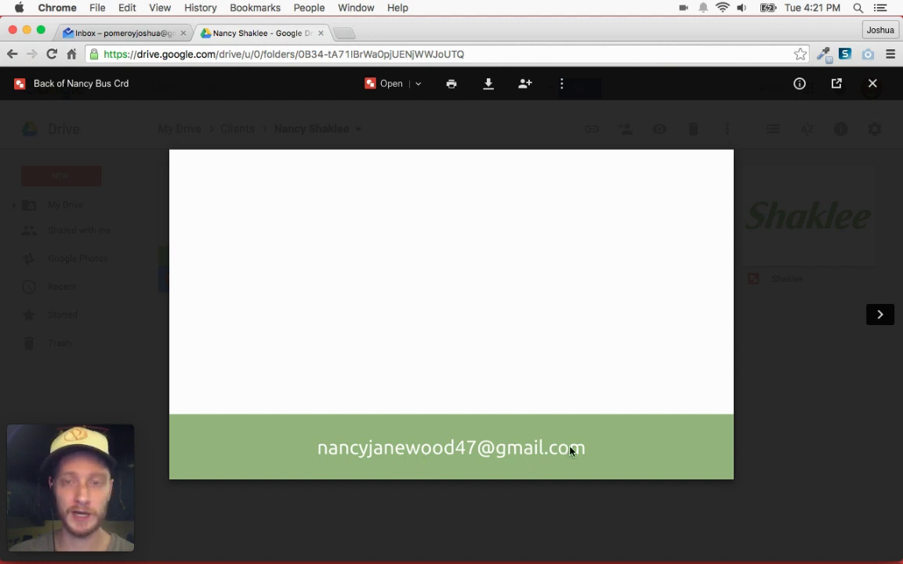
pyautogui.press('Right')
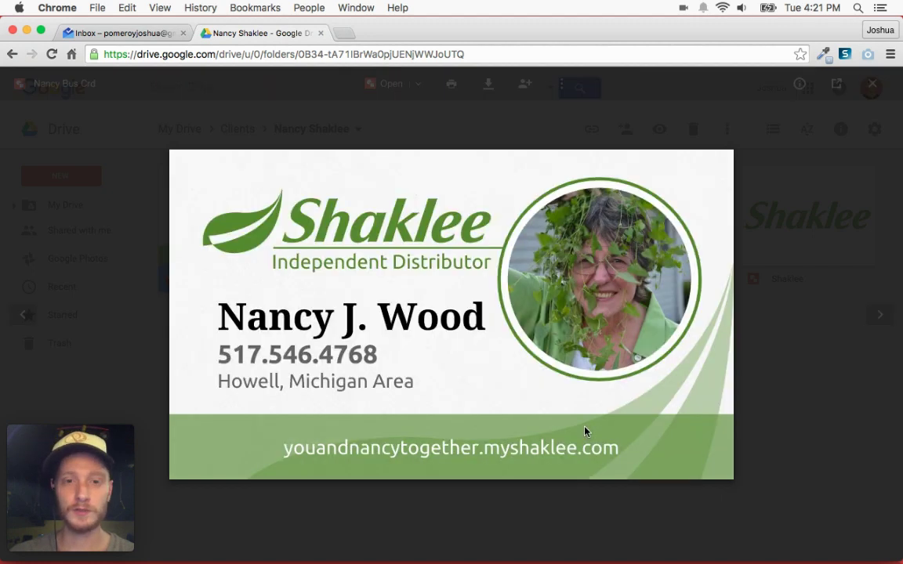
pyautogui.press('Left')
pyautogui.press('Right')
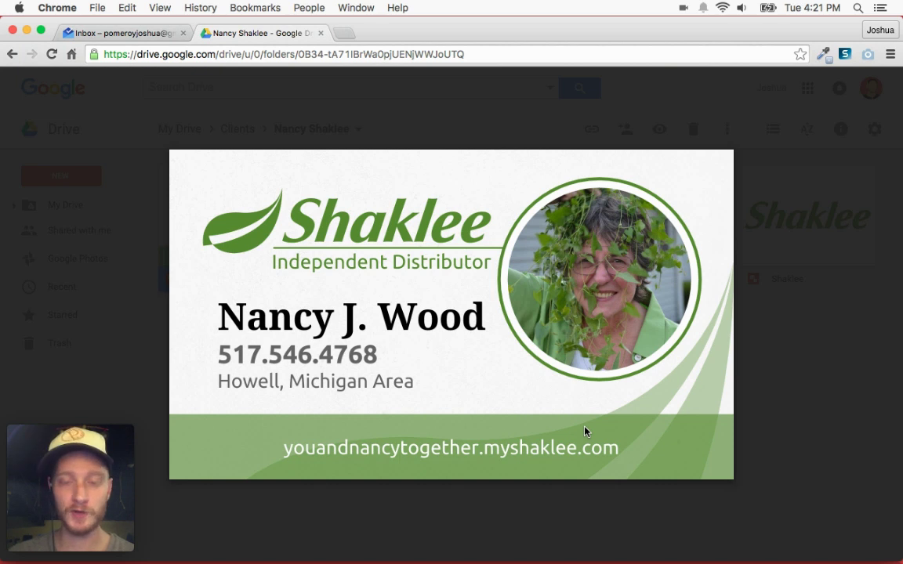
pyautogui.press('Left')
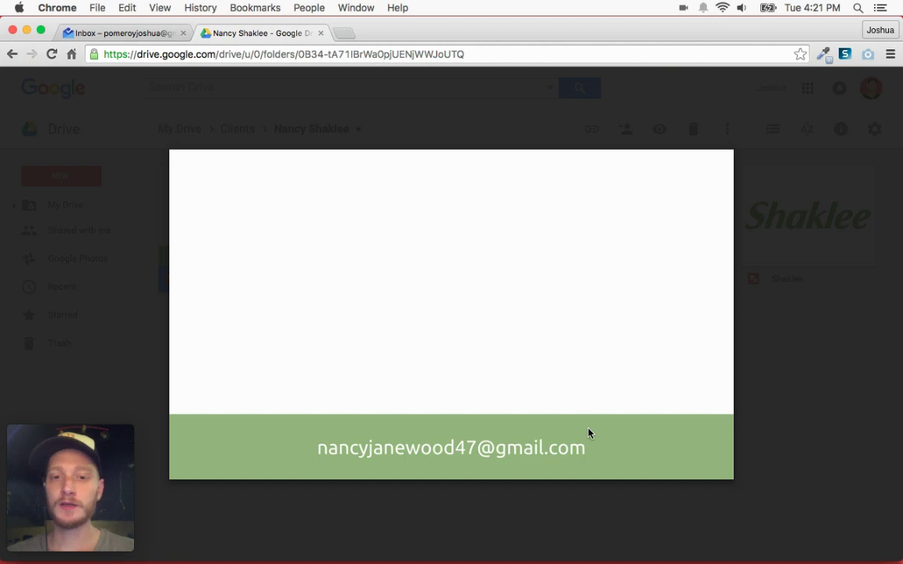
pyautogui.press('Escape')
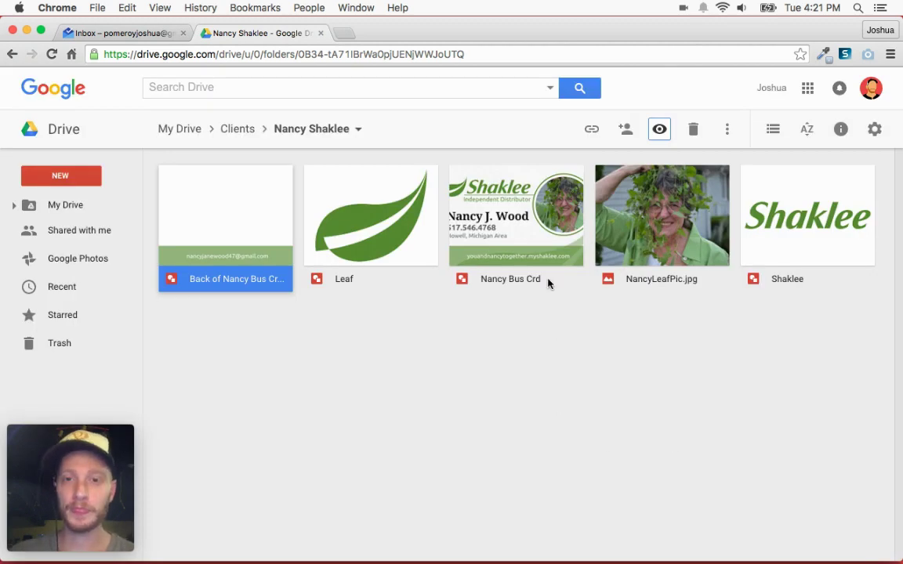
# - Open Nancy Bus Crd and verify its page setup is 3.625 × 2.125 inches, closing without changes
pyautogui.doubleClick(507, 206)
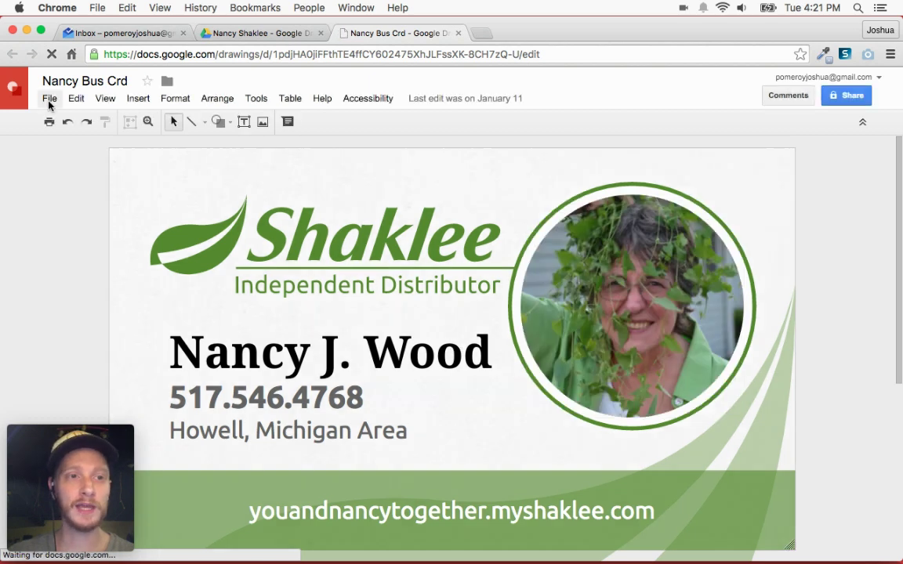
pyautogui.click(49, 100)
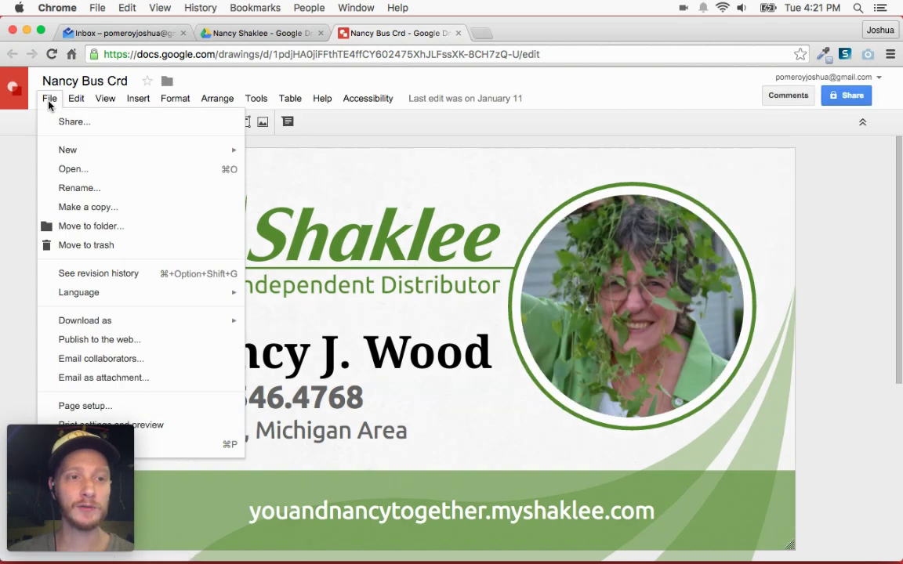
pyautogui.click(139, 409)
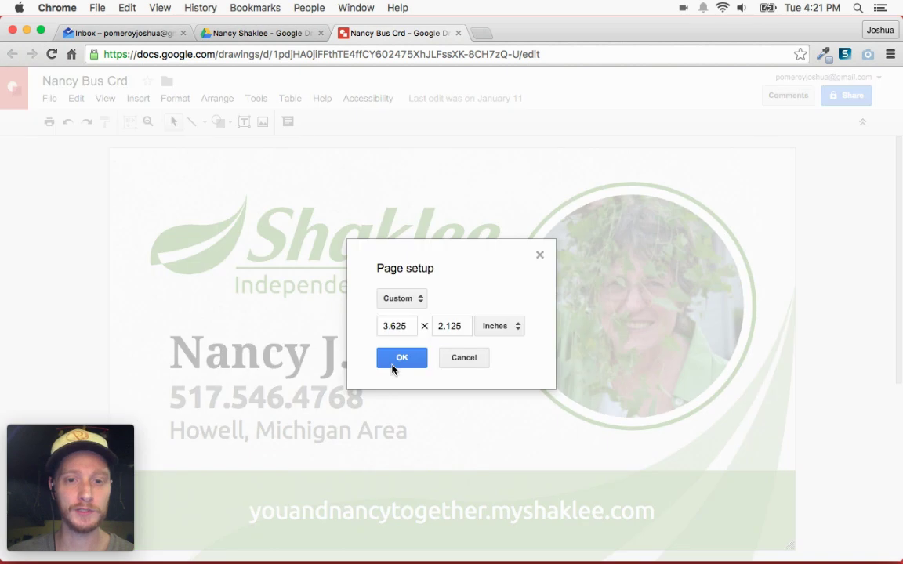
pyautogui.click(408, 326)
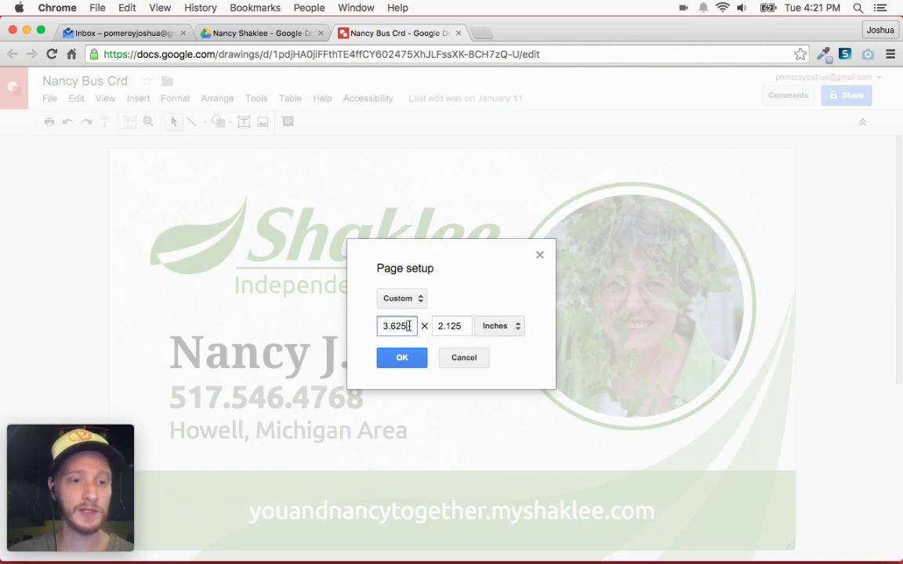
pyautogui.click(466, 364)
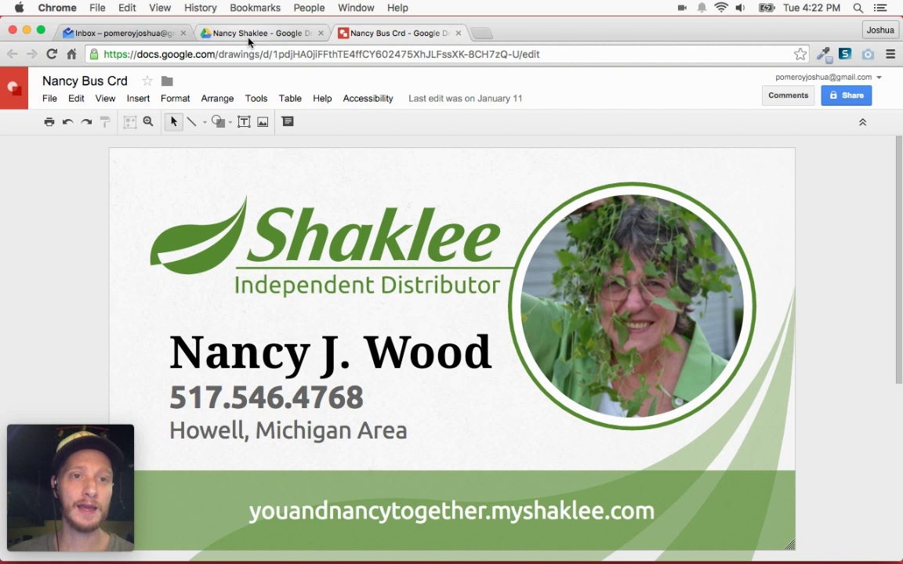
# - Browse from My Drive into the Pomme Roi Creative > Resources folder
pyautogui.click(249, 38)
pyautogui.click(182, 129)
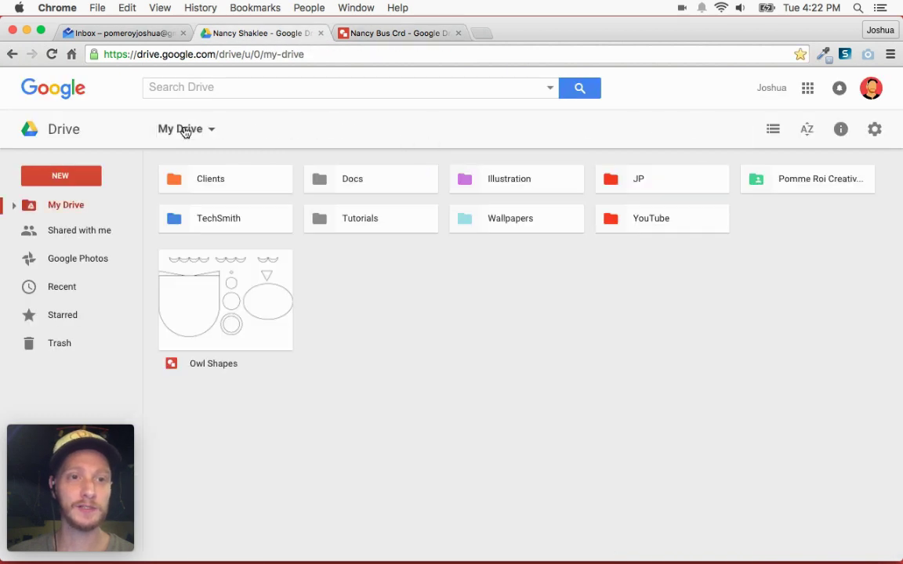
pyautogui.click(809, 189)
pyautogui.doubleClick(809, 189)
pyautogui.doubleClick(238, 225)
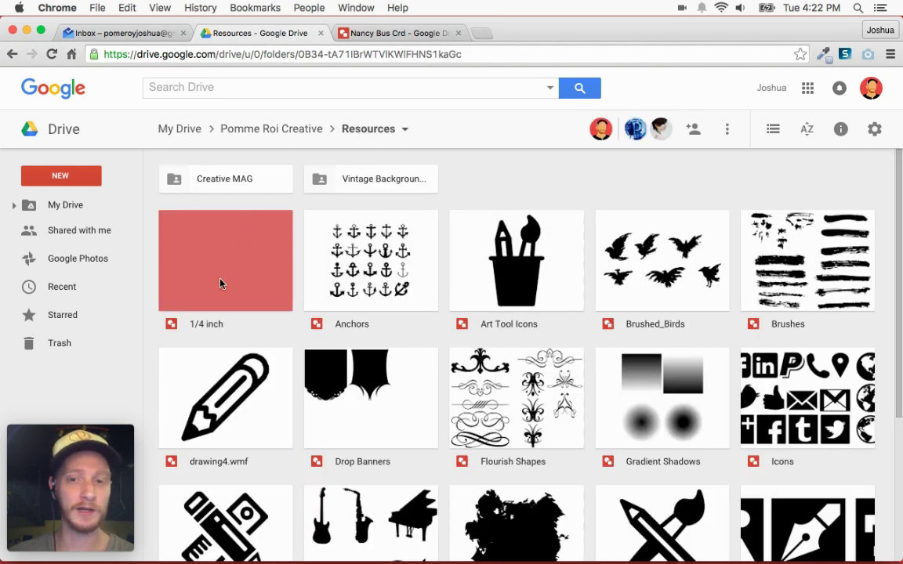
# - Preview the 1/4 inch drawing, then start a new drawing in Resources with Shift+D
pyautogui.doubleClick(221, 284)
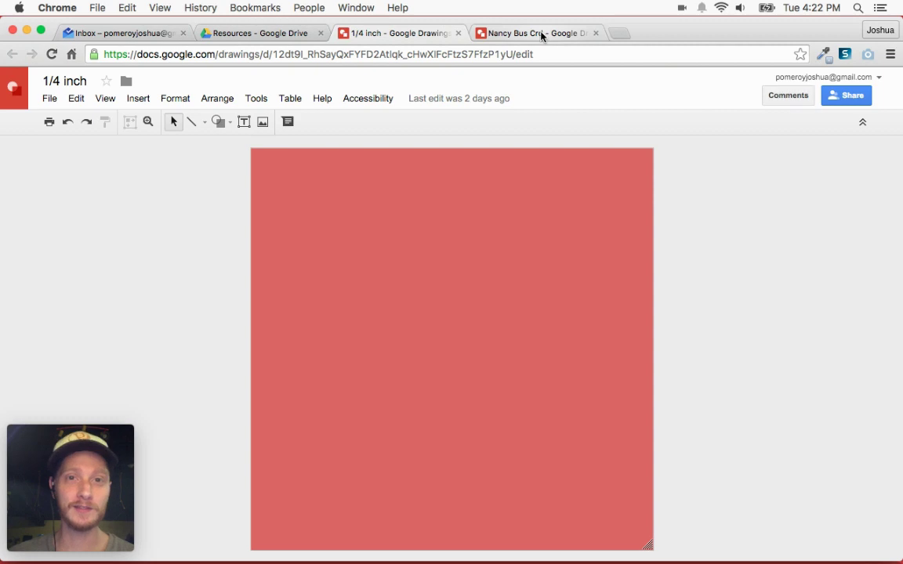
pyautogui.click(242, 36)
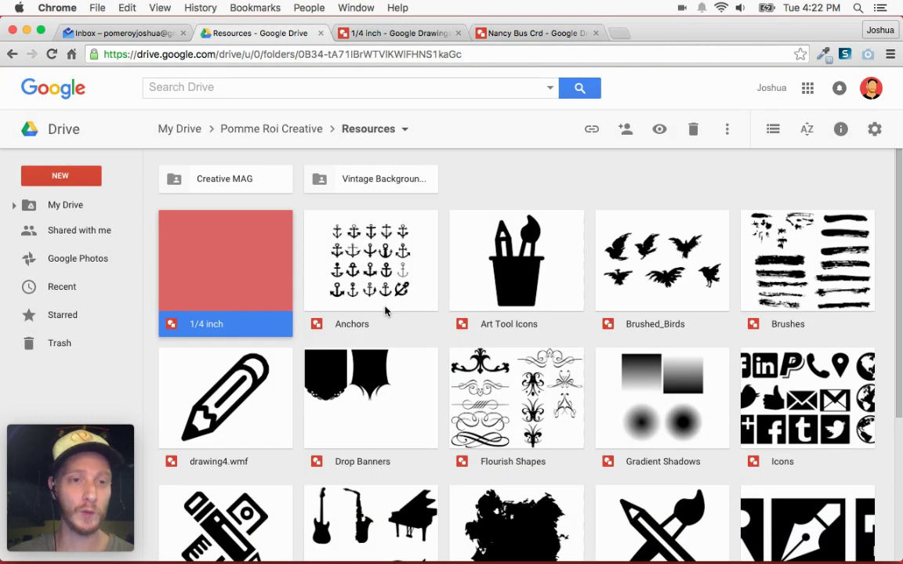
pyautogui.click(566, 191)
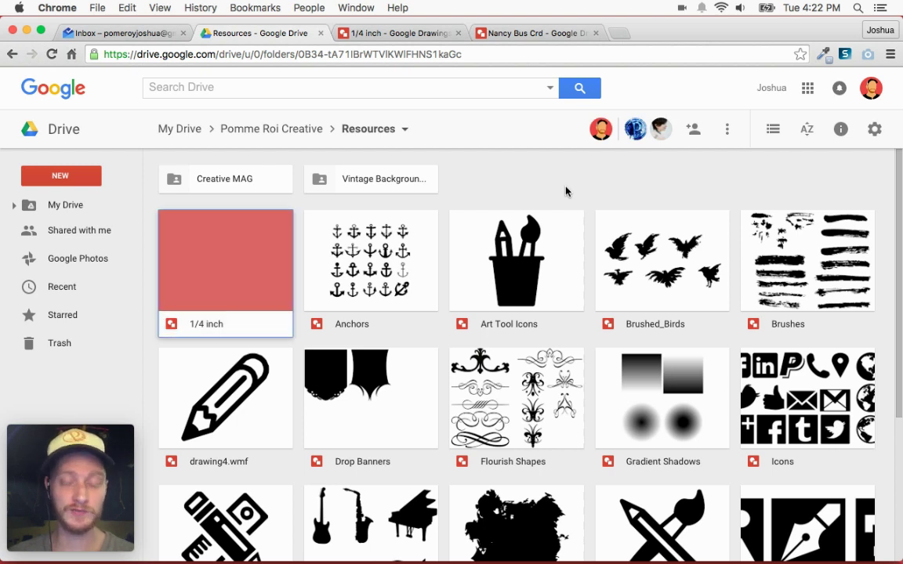
pyautogui.hotkey('shift', 'd')
# - Create the drawing in the shared folder and title it '1/8 Inch'
pyautogui.click(607, 345)
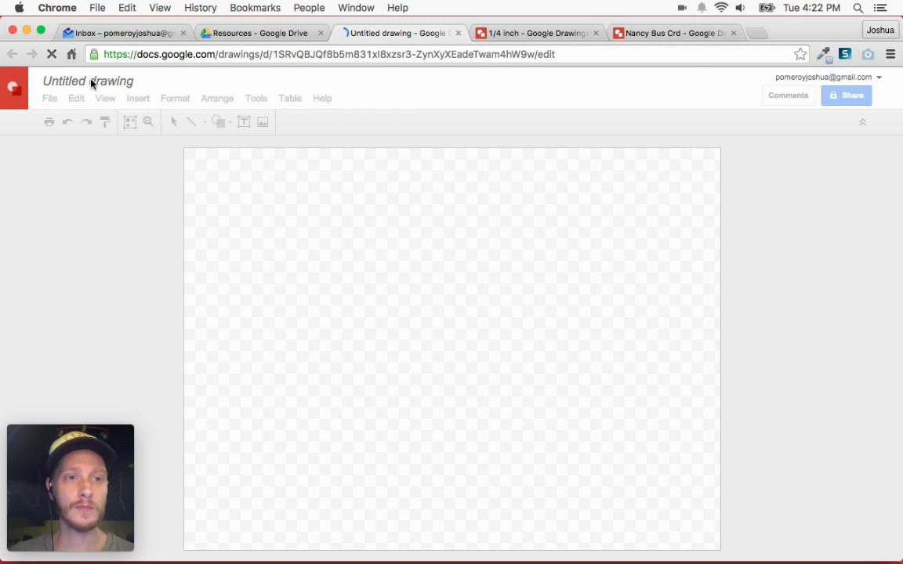
pyautogui.click(104, 79)
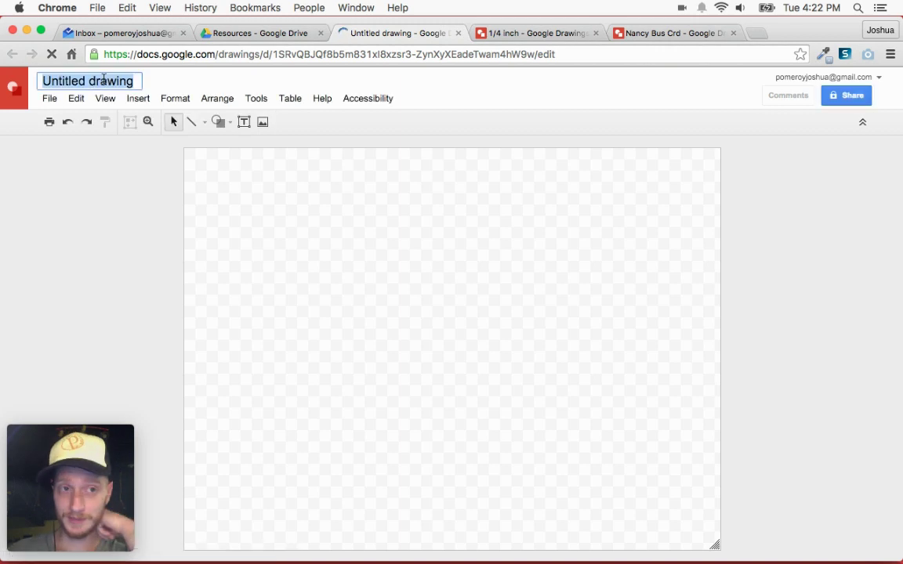
pyautogui.write('1/8 Inch')
pyautogui.press('Return')
# - Set a custom page size of 0.125 × 0.125 inches
pyautogui.click(51, 100)
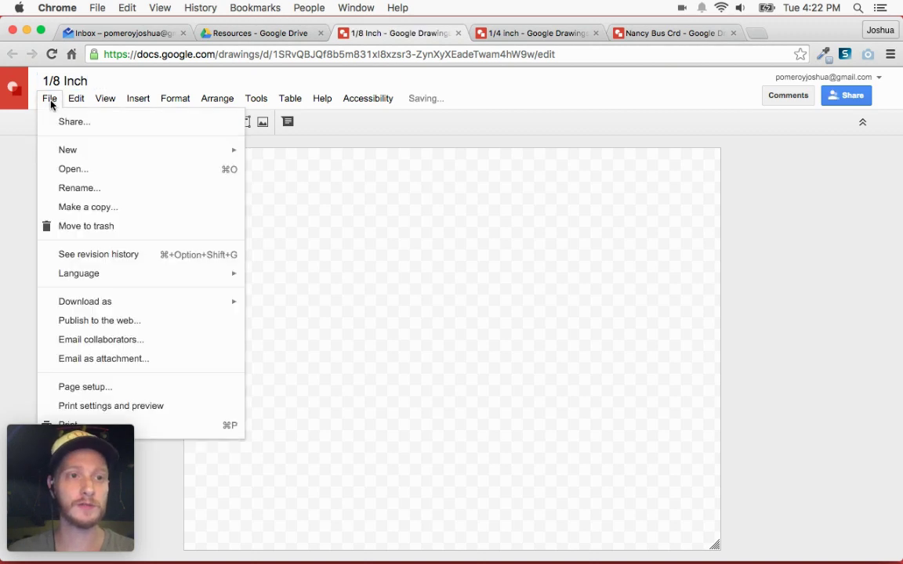
pyautogui.click(92, 405)
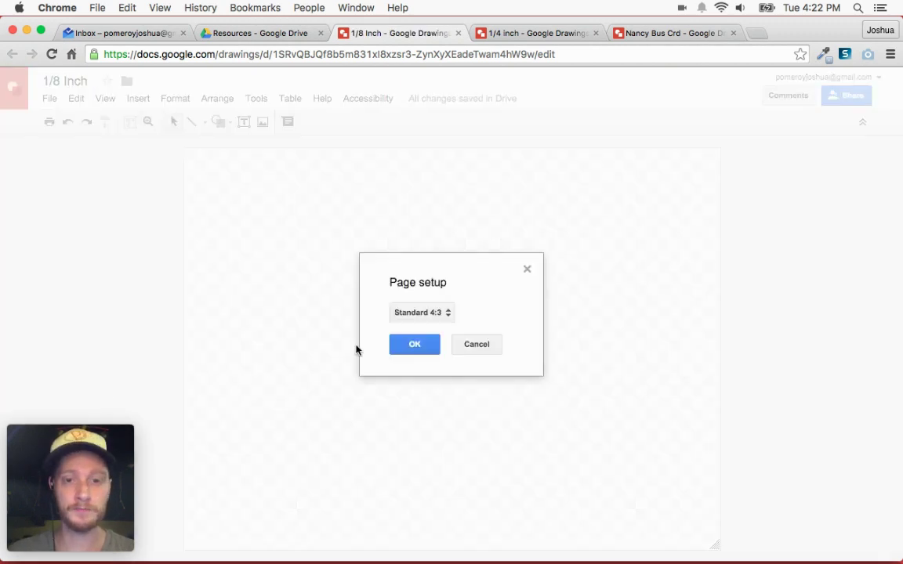
pyautogui.click(427, 315)
pyautogui.click(435, 381)
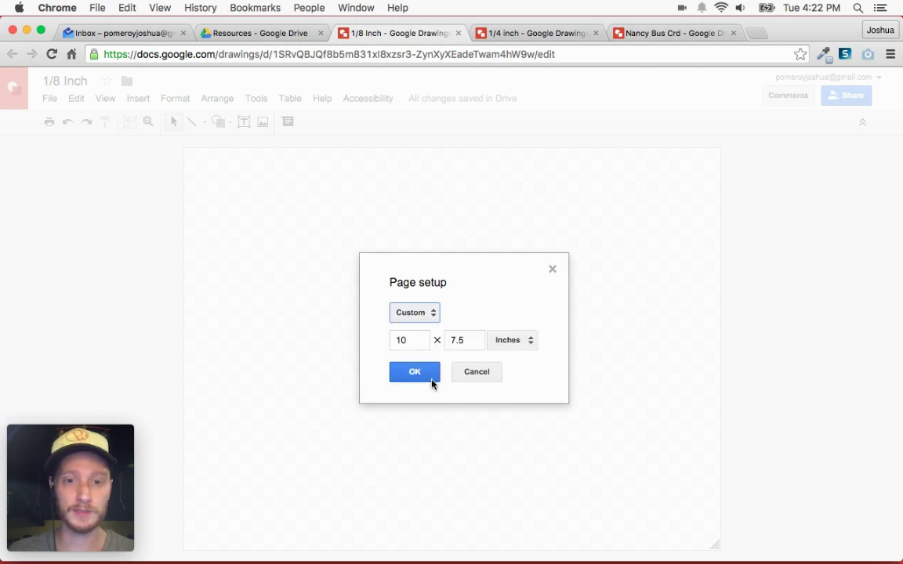
pyautogui.moveTo(409, 338); pyautogui.dragTo(388, 338)
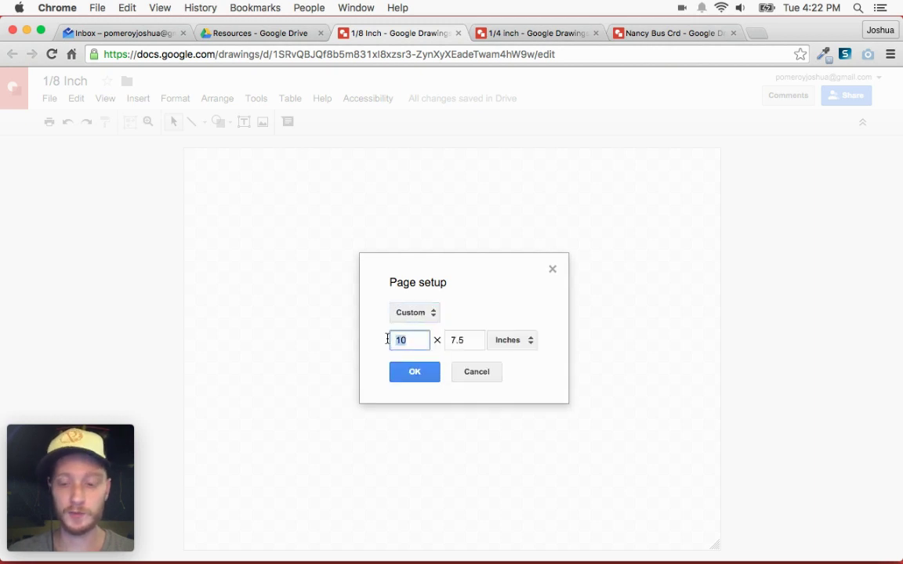
pyautogui.write('.125')
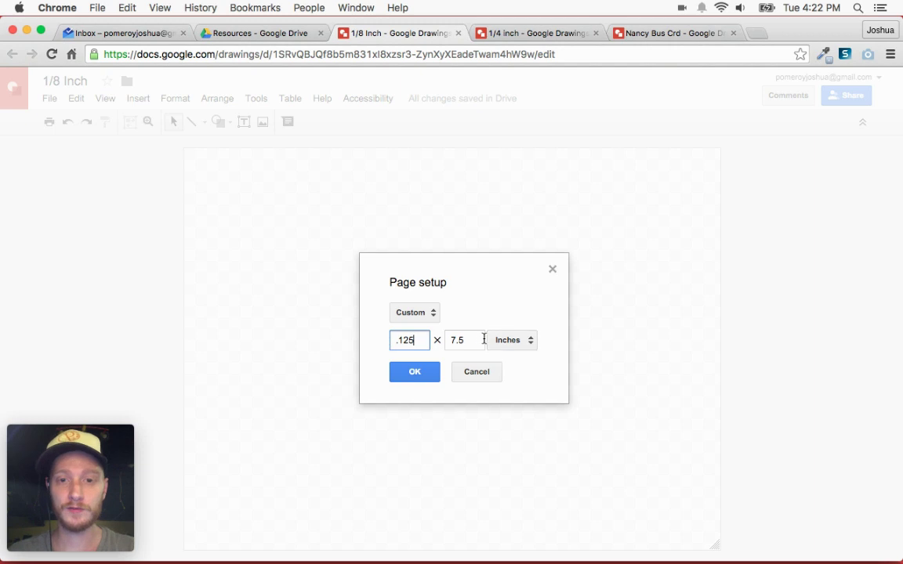
pyautogui.press('Tab')
pyautogui.write('.125')
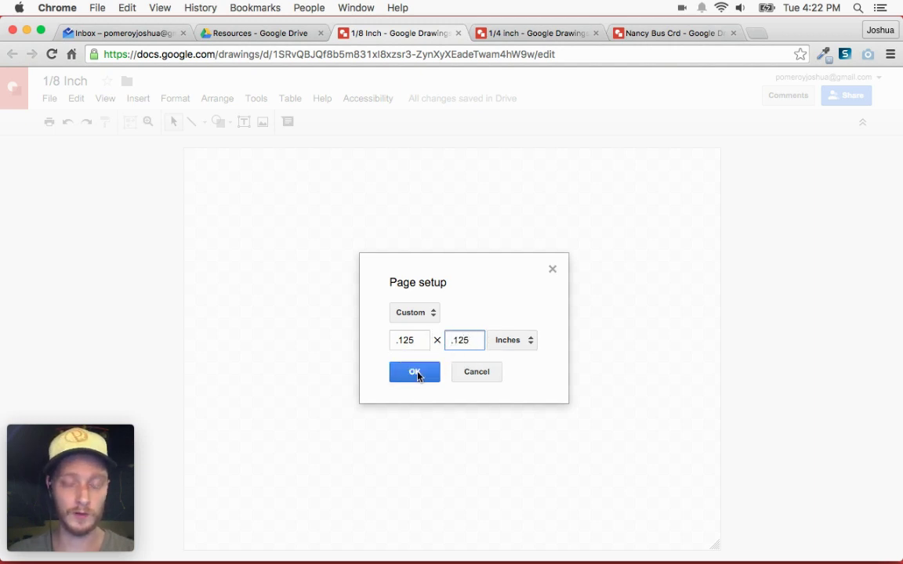
pyautogui.click(415, 373)
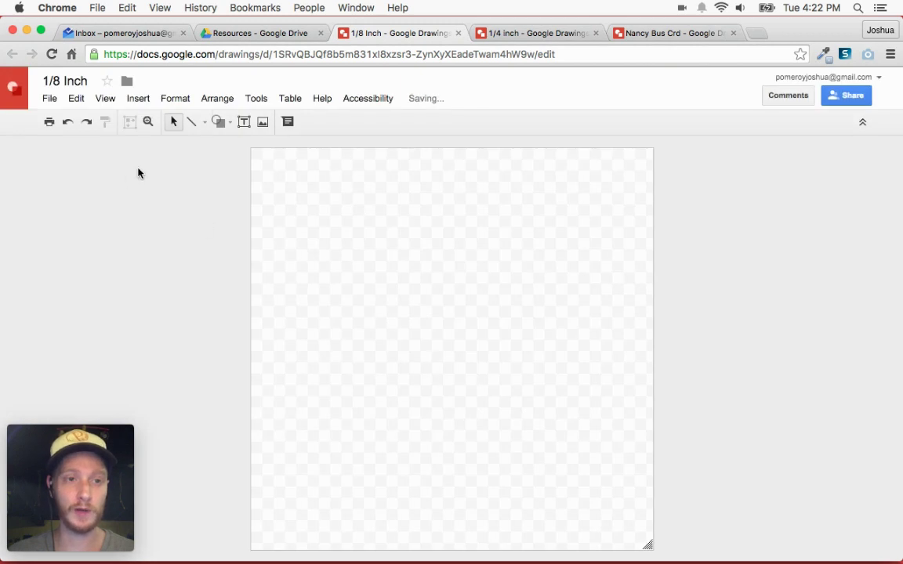
# - Draw a rectangle stretched to cover the entire canvas
pyautogui.click(219, 121)
pyautogui.moveTo(227, 145)
pyautogui.click(321, 154)
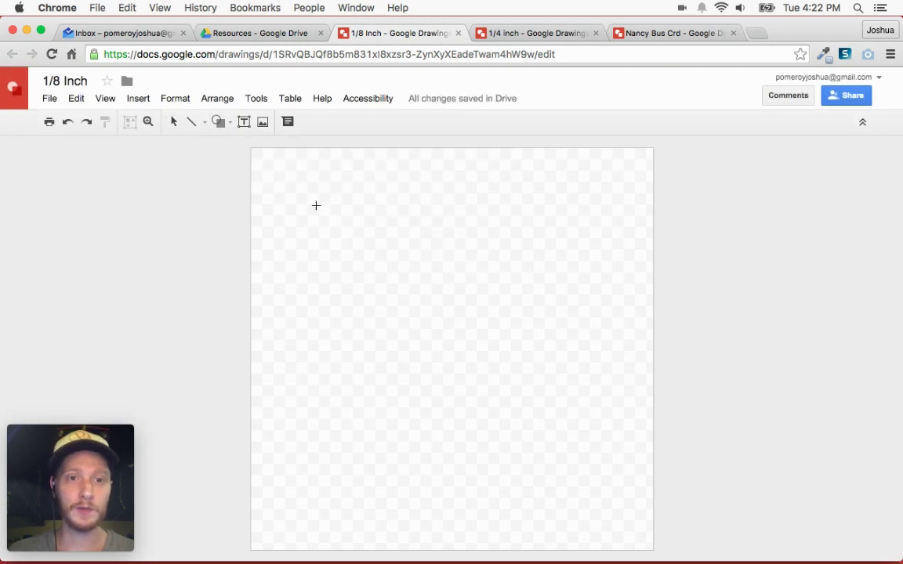
pyautogui.moveTo(293, 180); pyautogui.dragTo(652, 549)
pyautogui.moveTo(294, 179); pyautogui.dragTo(250, 148)
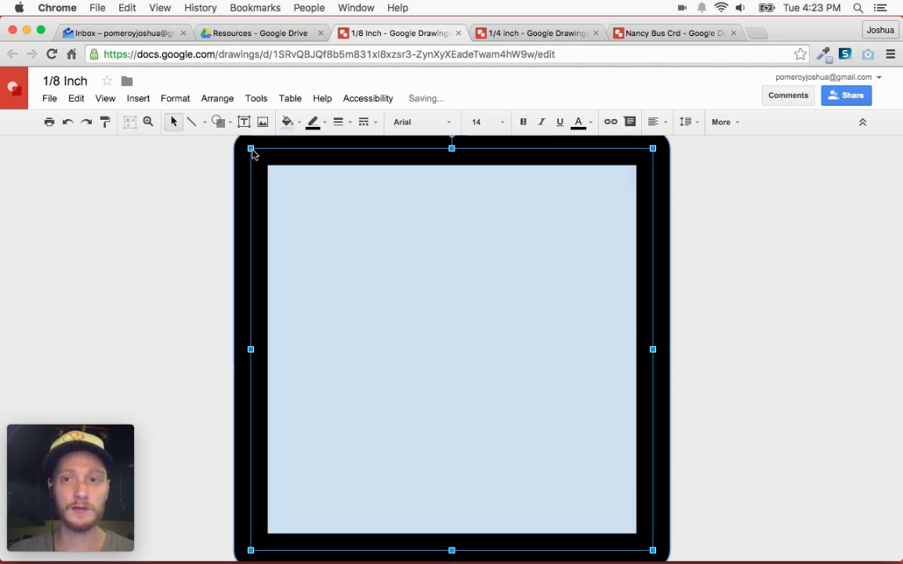
# - Make the rectangle's border transparent and fill it light red
pyautogui.click(315, 123)
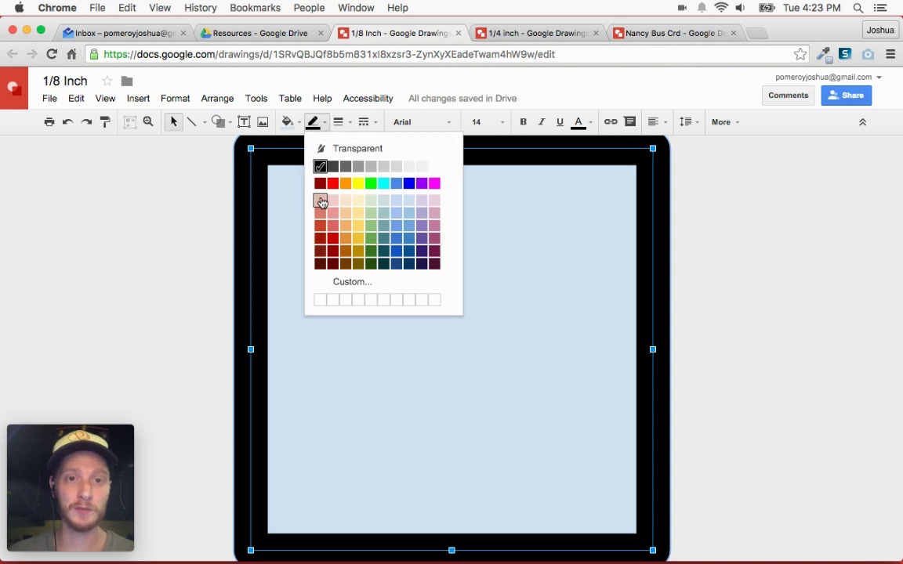
pyautogui.click(354, 149)
pyautogui.click(287, 121)
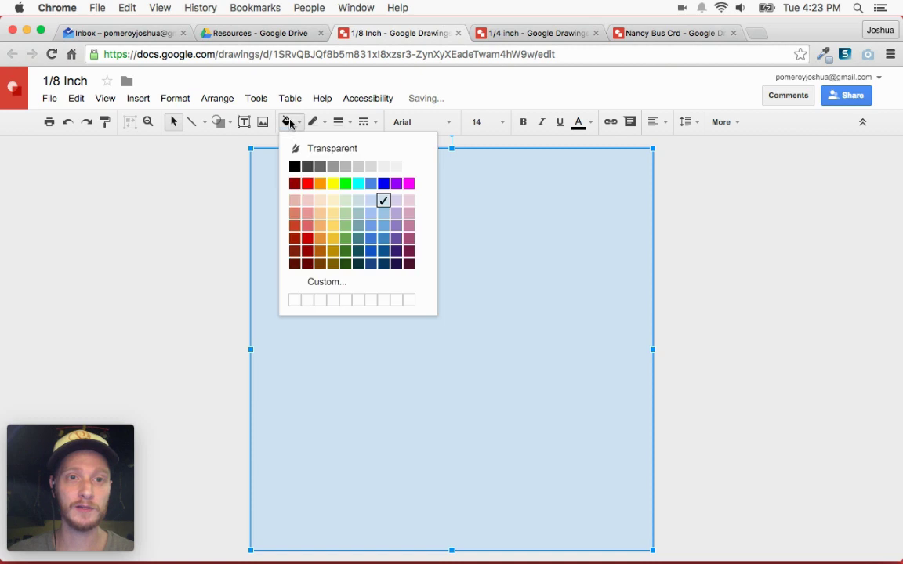
pyautogui.click(306, 224)
pyautogui.click(145, 214)
pyautogui.click(452, 322)
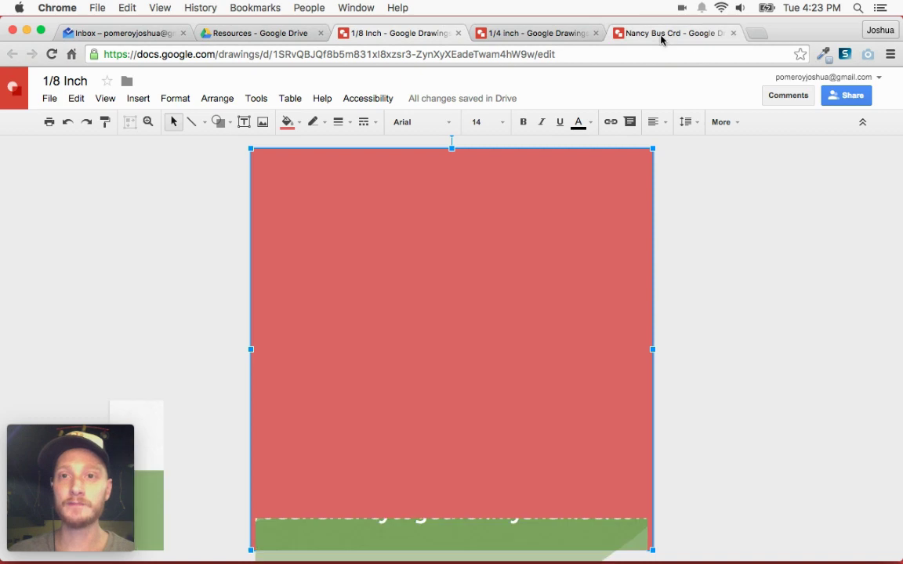
# - Paste the red square into the business card and move it to the left edge
pyautogui.click(618, 33)
pyautogui.hotkey('ctrl', 'v')
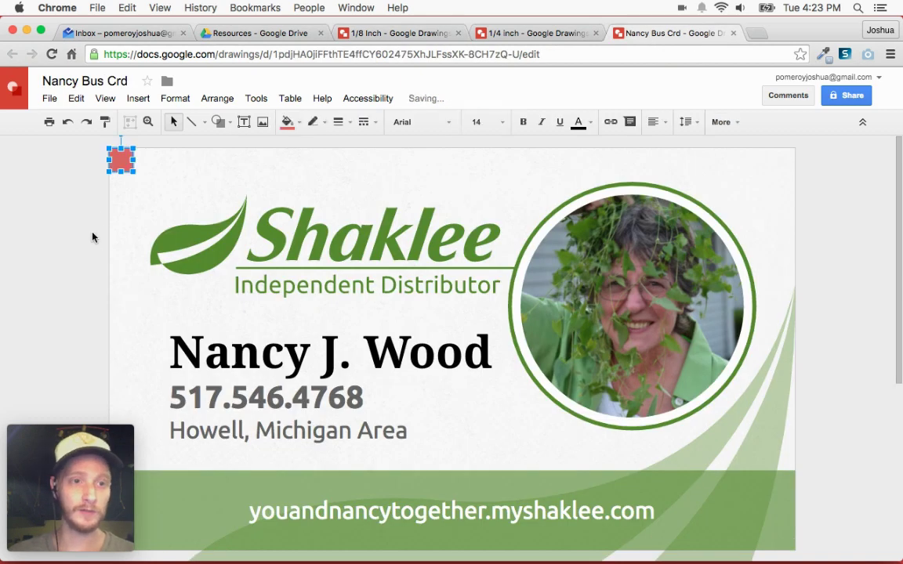
pyautogui.click(77, 222)
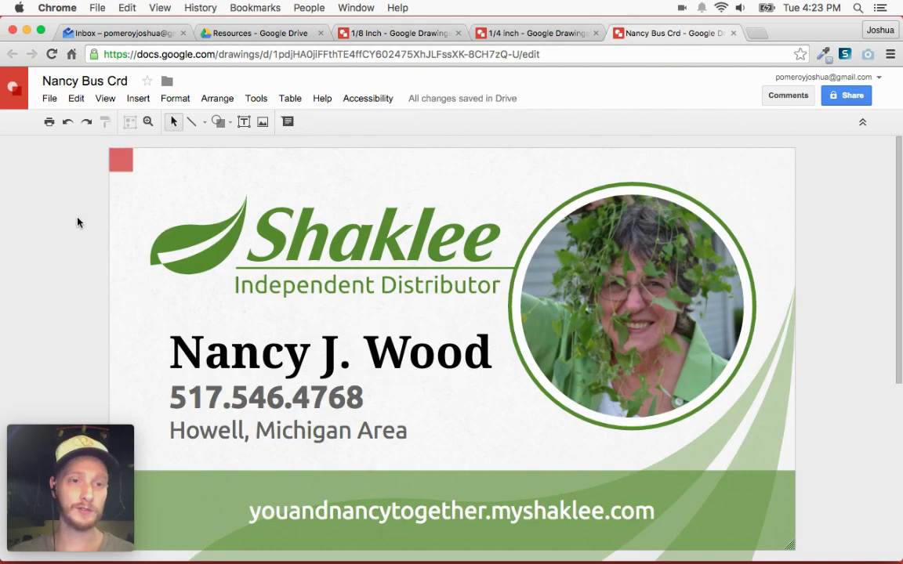
pyautogui.click(122, 159)
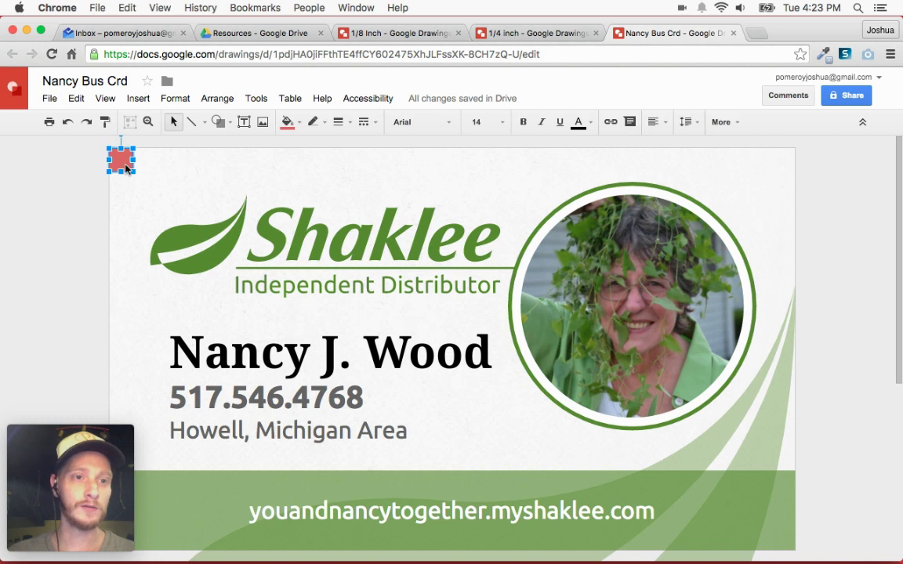
pyautogui.moveTo(127, 162); pyautogui.dragTo(94, 149)
pyautogui.press('super+alt+minus')
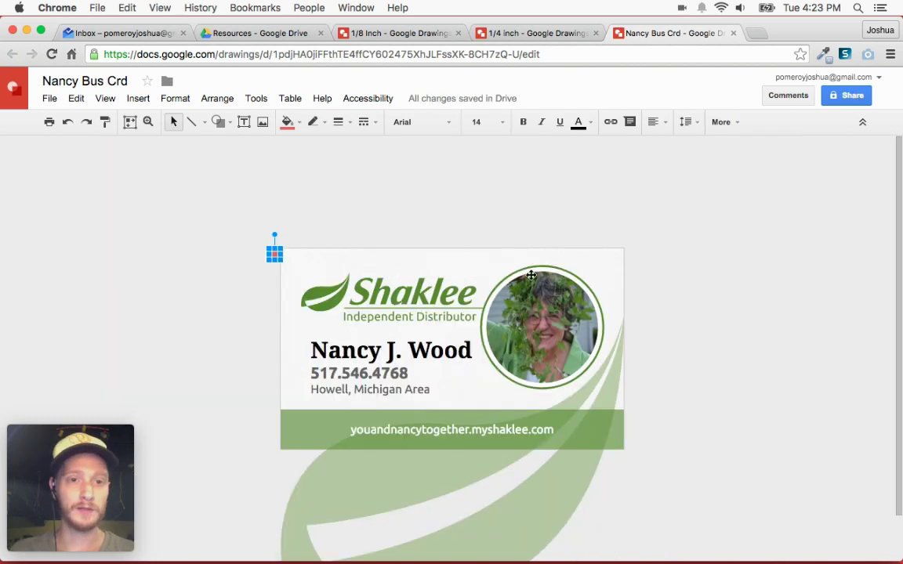
# - Stretch red squares into bars along the card's top and left edges
pyautogui.moveTo(274, 263); pyautogui.dragTo(274, 449)
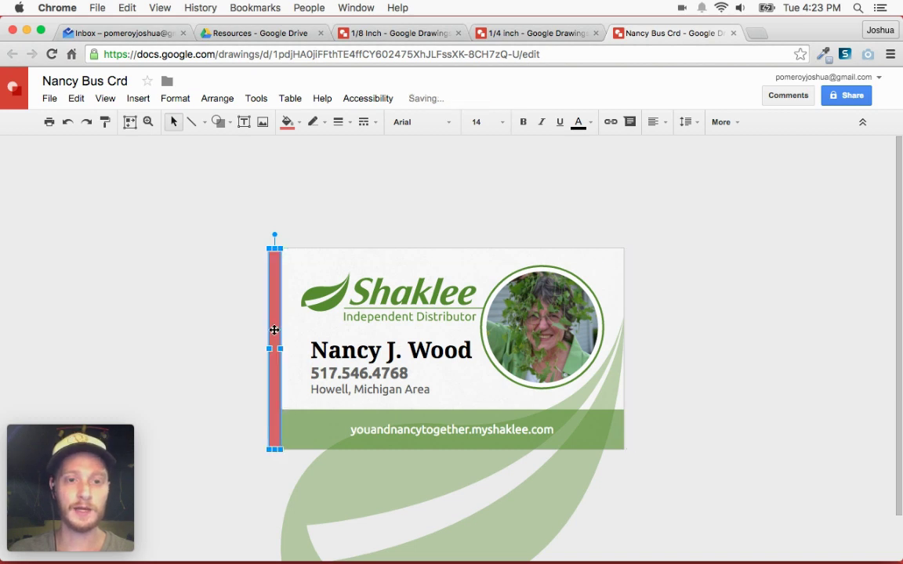
pyautogui.press('super+z')
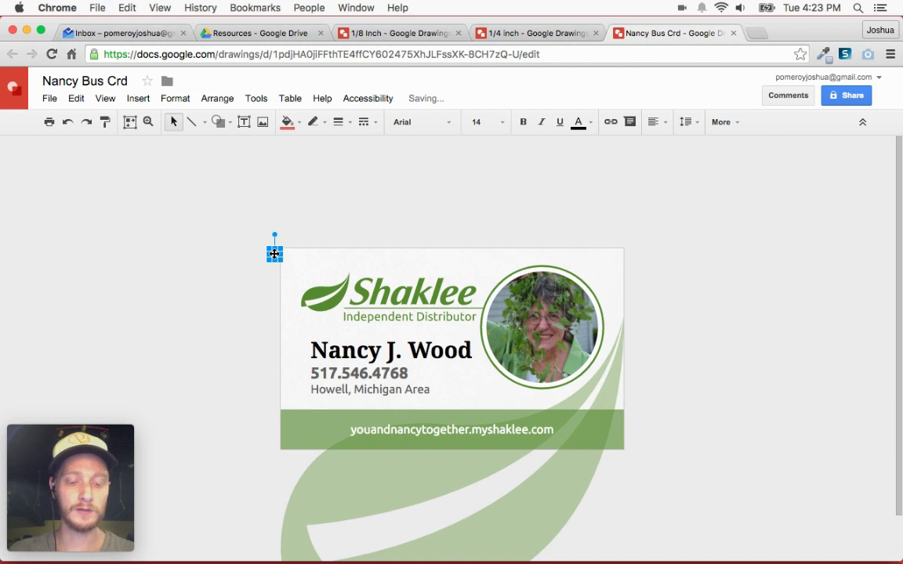
pyautogui.moveTo(274, 253); pyautogui.dragTo(356, 206)
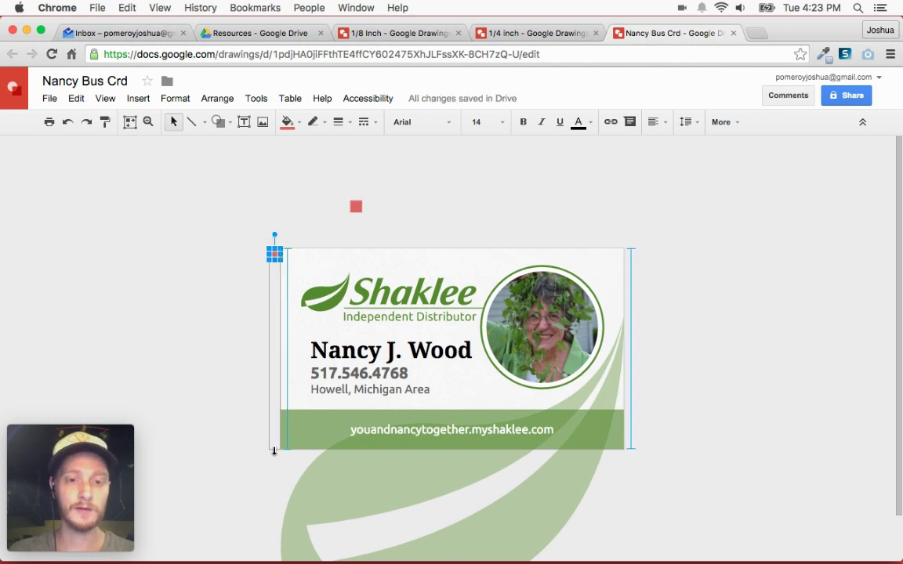
pyautogui.moveTo(356, 208); pyautogui.dragTo(624, 233)
pyautogui.click(678, 261)
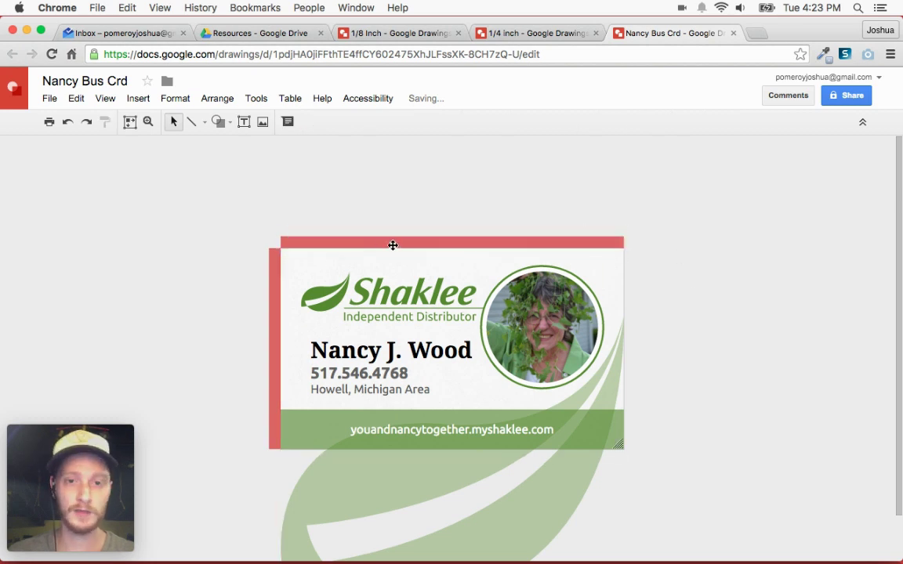
pyautogui.moveTo(391, 246); pyautogui.dragTo(393, 260)
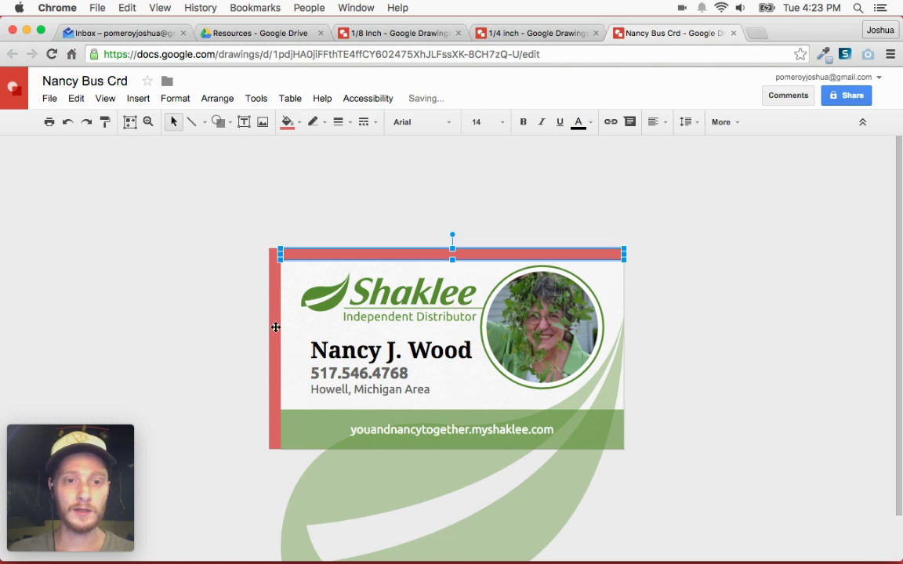
pyautogui.moveTo(275, 326); pyautogui.dragTo(287, 326)
pyautogui.click(224, 308)
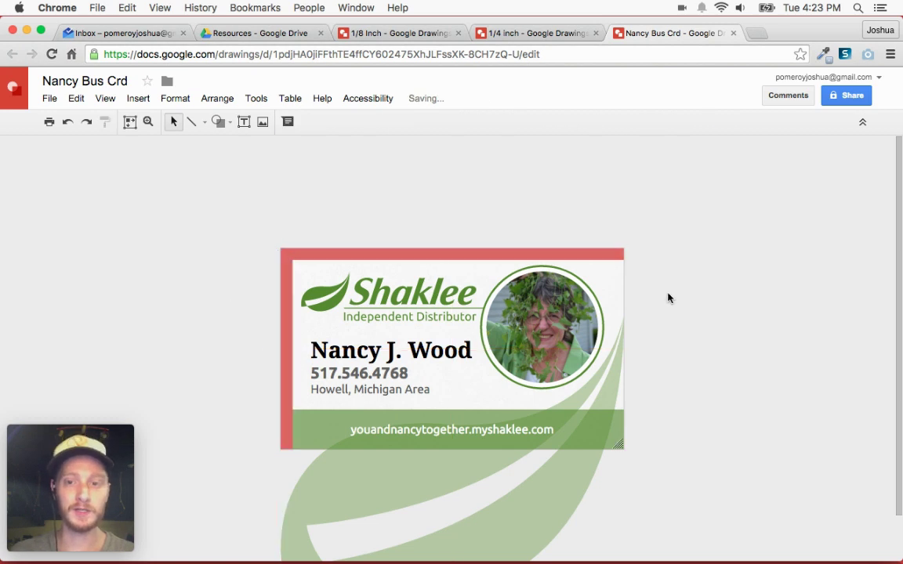
pyautogui.scroll(-1, 669, 298)
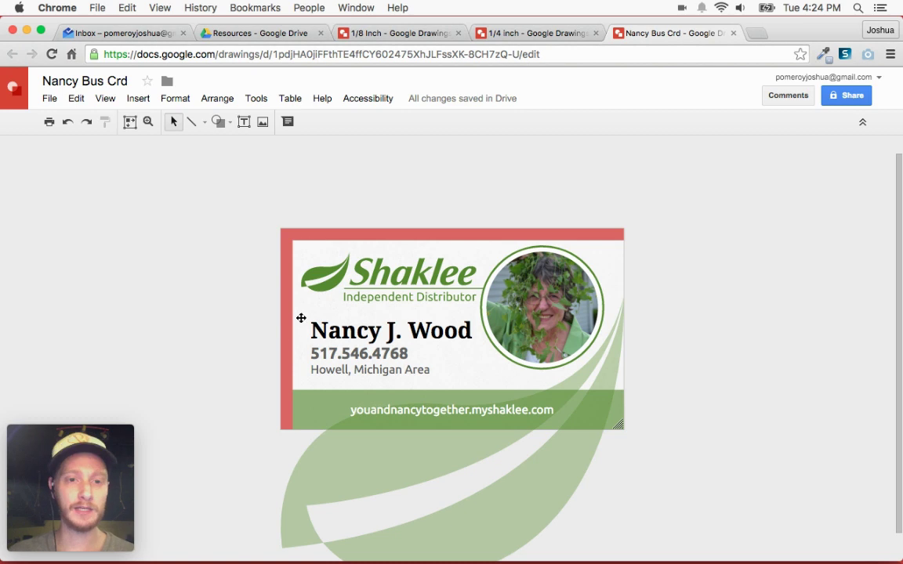
# - Duplicate the left bar to the right edge, delete that copy, and adjust the top bar
pyautogui.moveTo(286, 342); pyautogui.dragTo(618, 343)
pyautogui.click(654, 356)
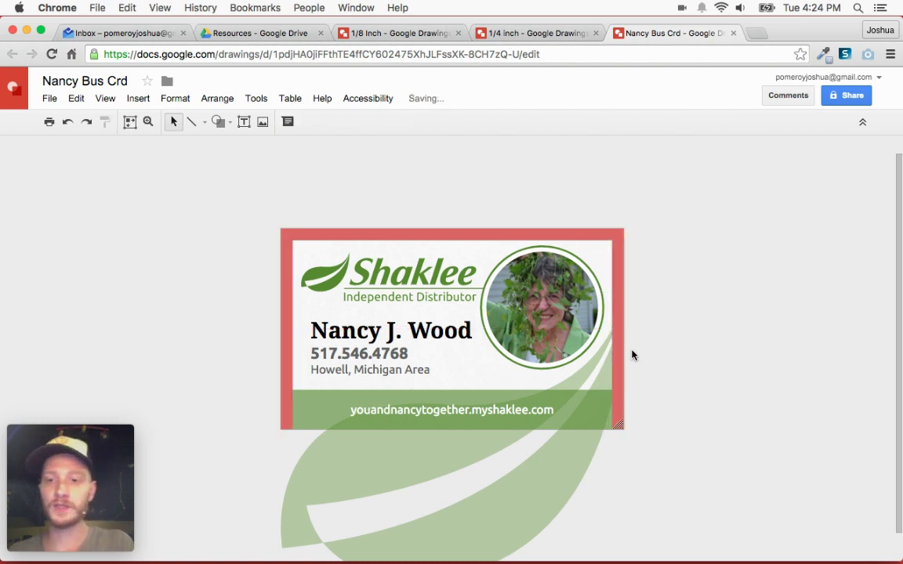
pyautogui.click(619, 352)
pyautogui.press('Delete')
pyautogui.moveTo(523, 237)
pyautogui.mouseDown()
pyautogui.moveTo(525, 223)
pyautogui.moveTo(525, 242)
pyautogui.mouseUp()
pyautogui.click(684, 264)
pyautogui.click(565, 238)
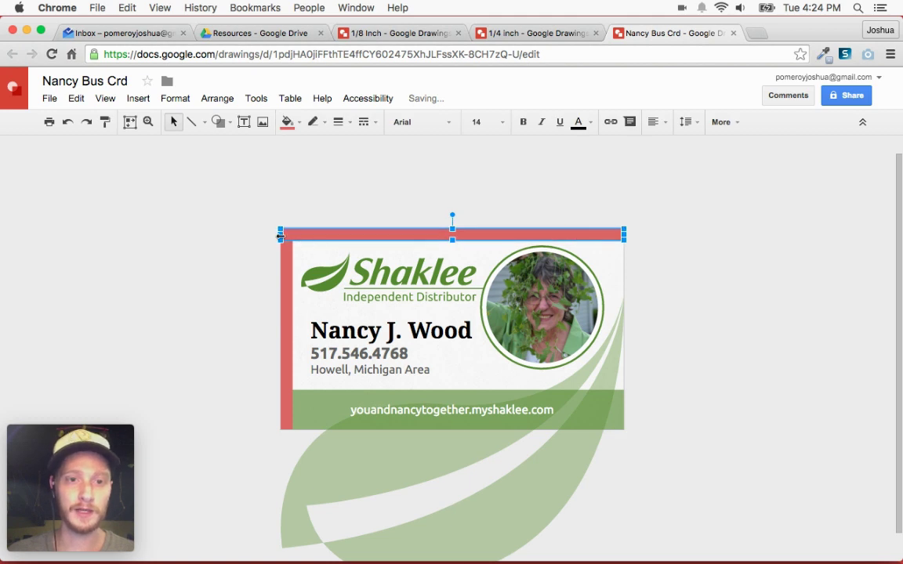
# - Shorten the top and left bars and shift them out past the card's edges
pyautogui.moveTo(280, 235); pyautogui.dragTo(292, 235)
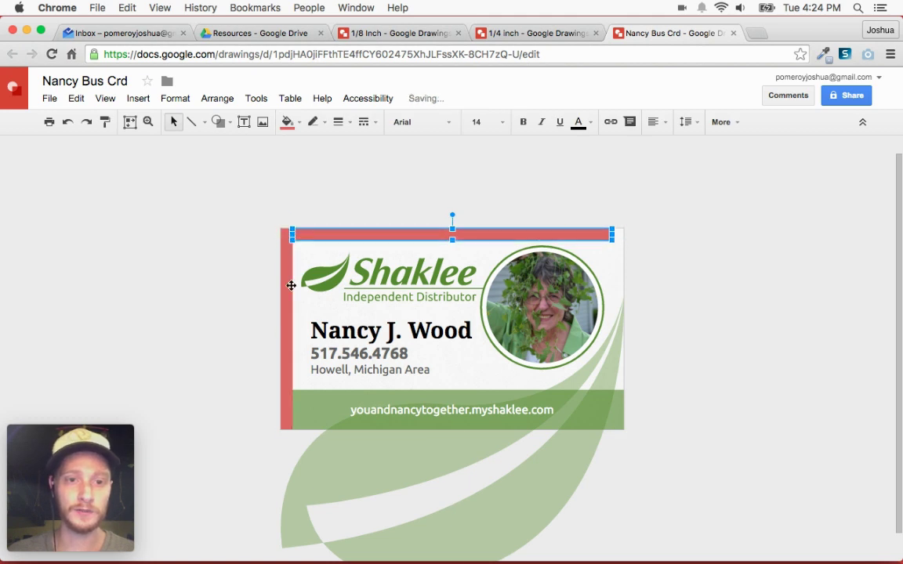
pyautogui.click(288, 285)
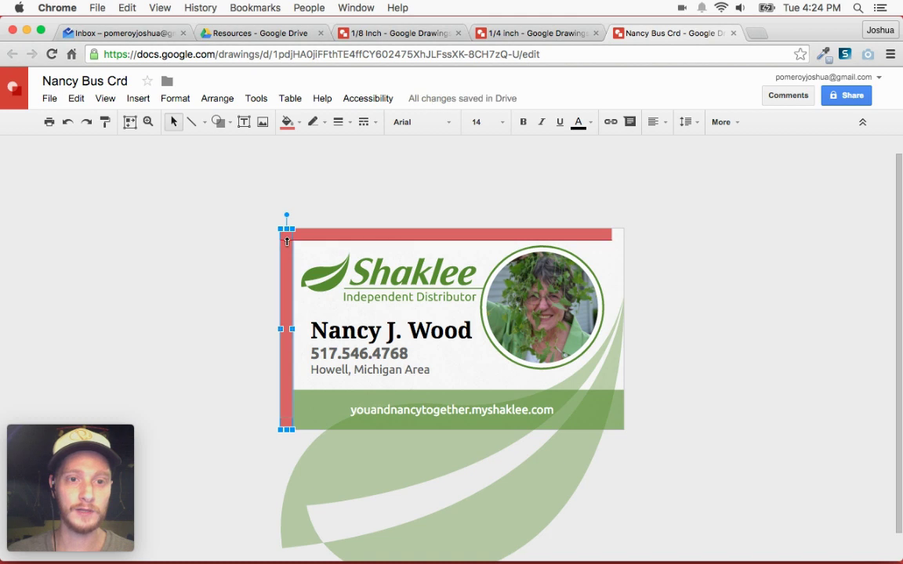
pyautogui.moveTo(287, 228); pyautogui.dragTo(287, 240)
pyautogui.click(680, 265)
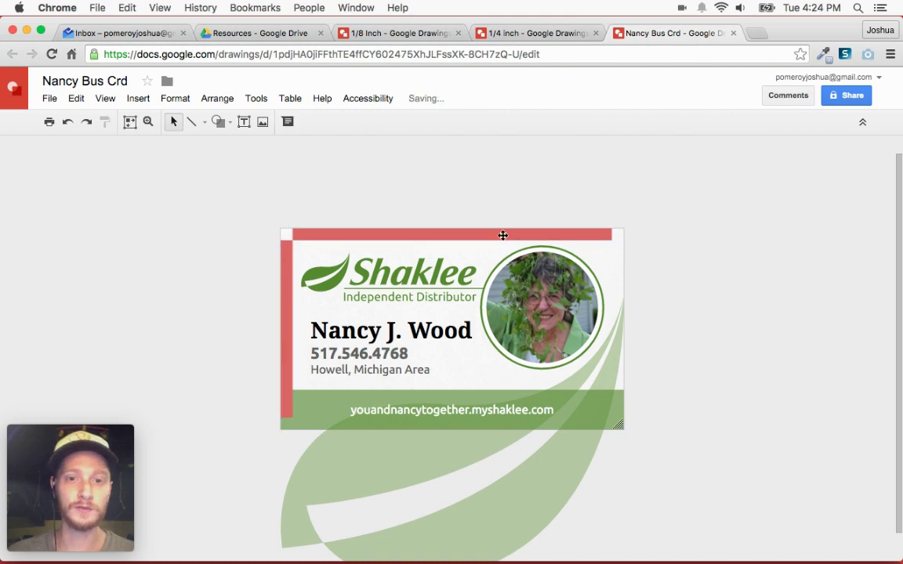
pyautogui.moveTo(503, 235); pyautogui.dragTo(503, 223)
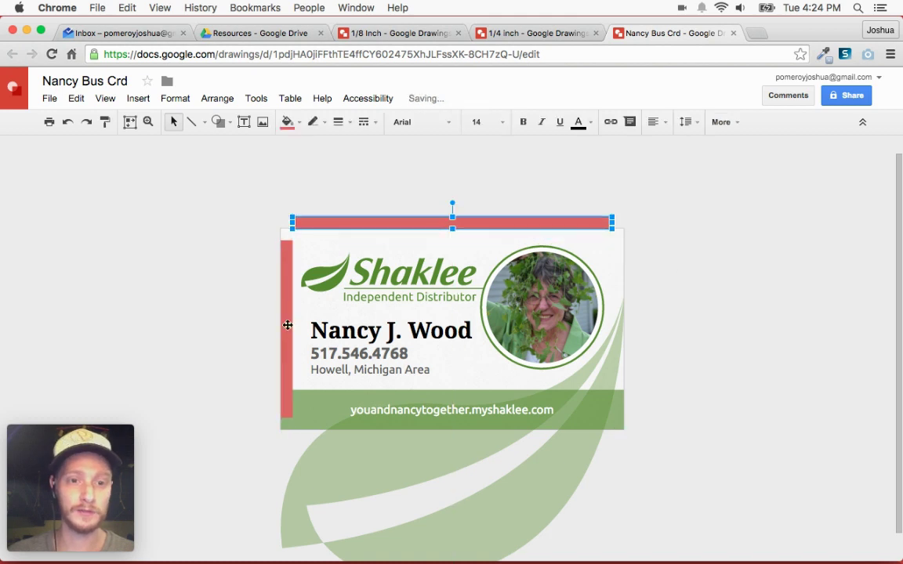
pyautogui.moveTo(286, 327); pyautogui.dragTo(275, 327)
pyautogui.click(697, 276)
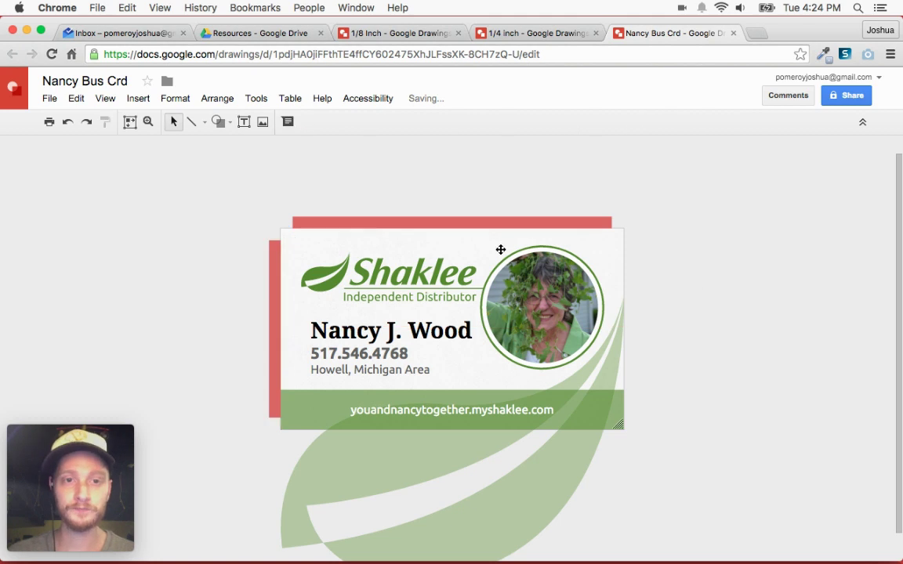
pyautogui.click(504, 223)
pyautogui.click(533, 266)
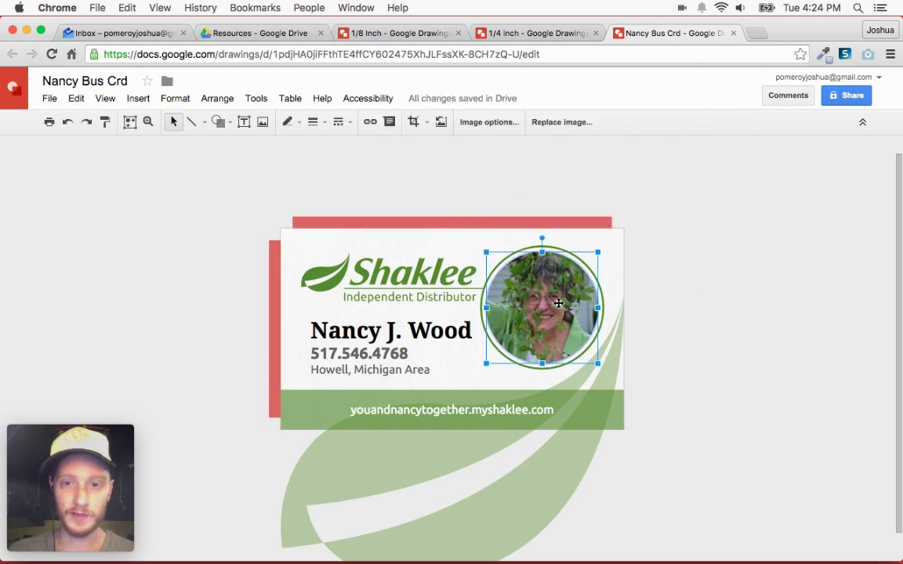
pyautogui.click(342, 329)
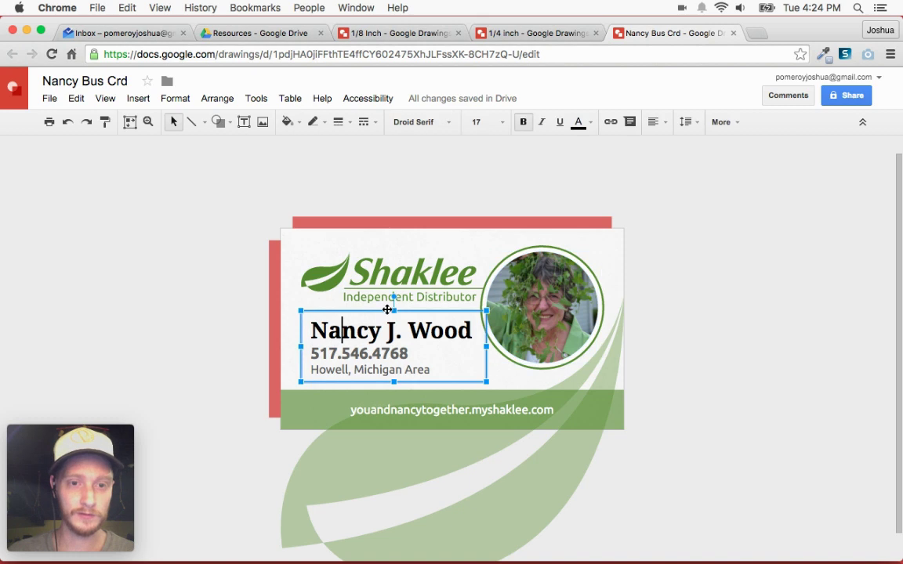
pyautogui.moveTo(380, 309); pyautogui.dragTo(370, 311)
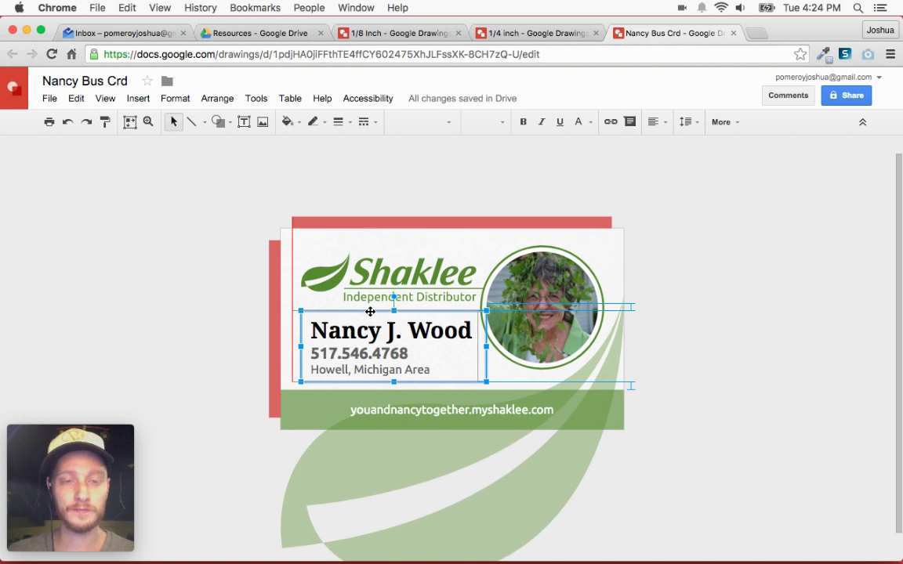
pyautogui.moveTo(370, 311); pyautogui.dragTo(362, 311)
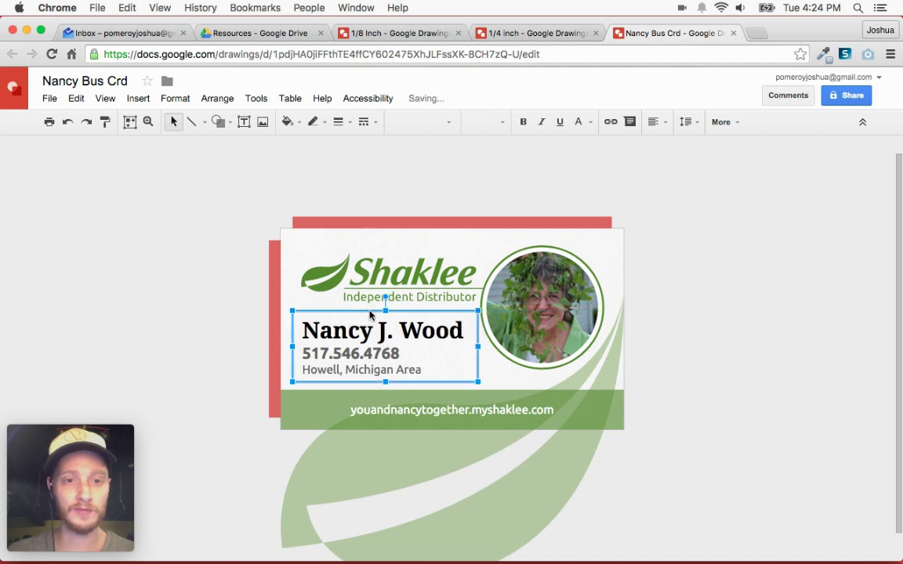
pyautogui.click(324, 223)
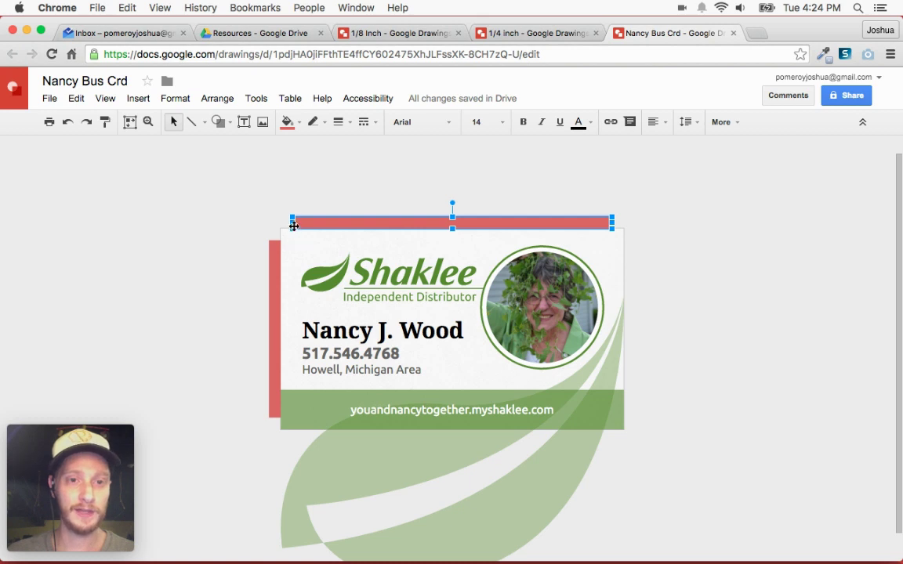
pyautogui.press('super+z')
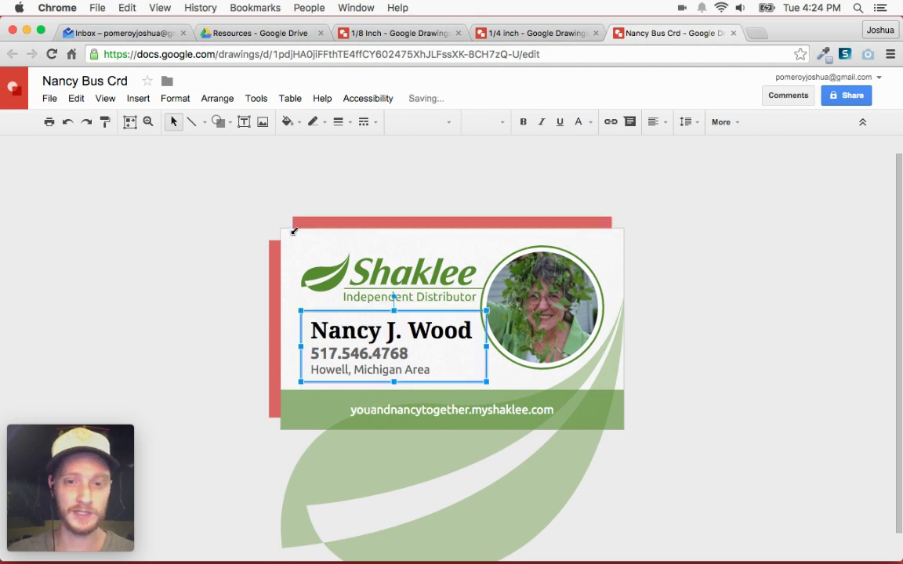
pyautogui.click(419, 183)
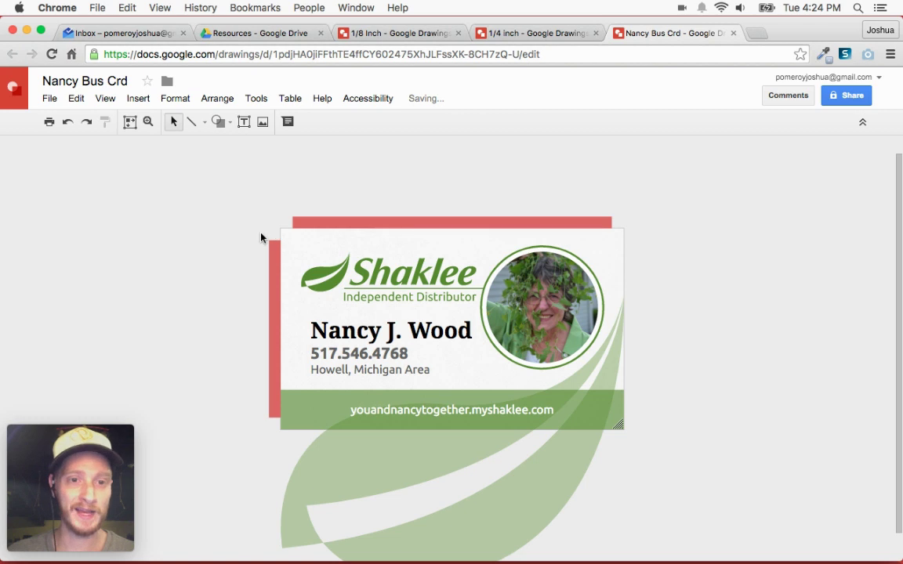
pyautogui.click(393, 218)
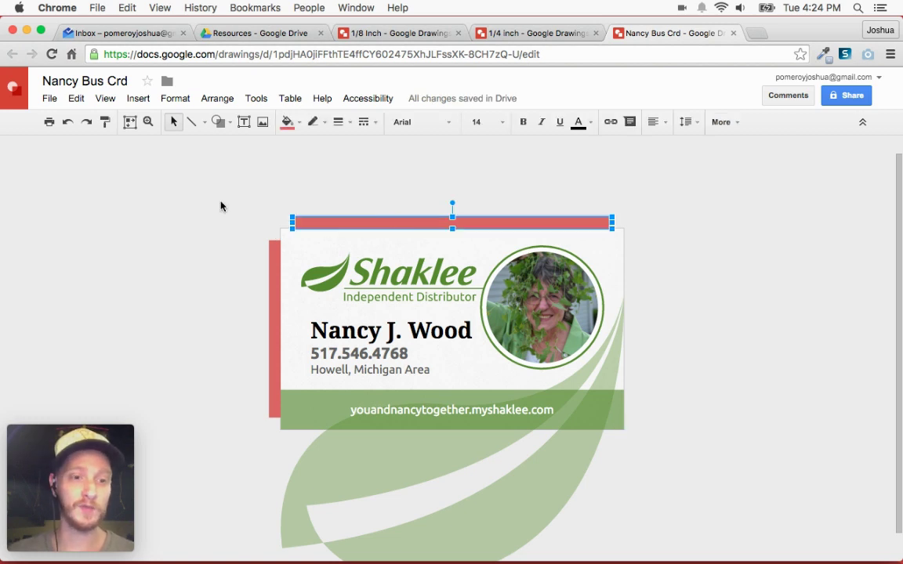
pyautogui.click(200, 184)
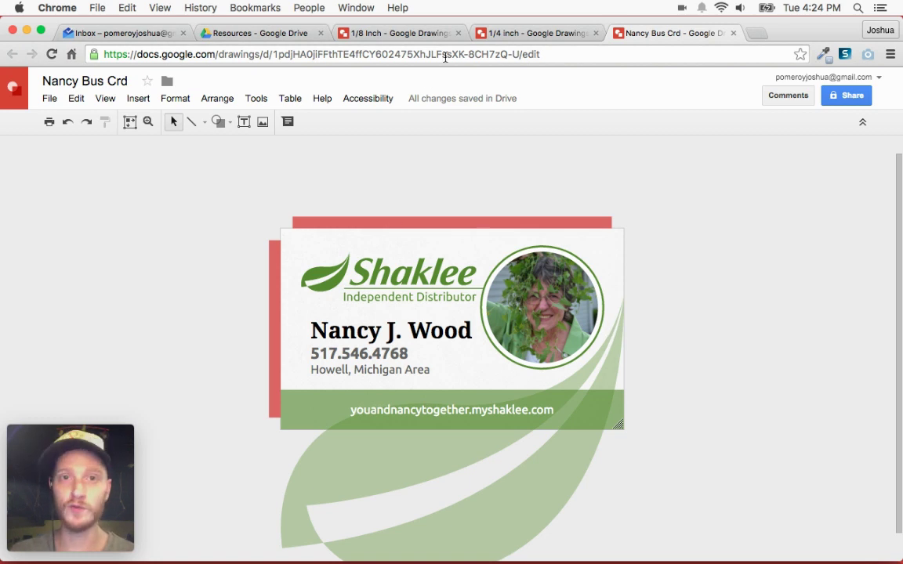
# - Close the 1/8 Inch and 1/4 inch drawings and go back to Drive
pyautogui.click(344, 31)
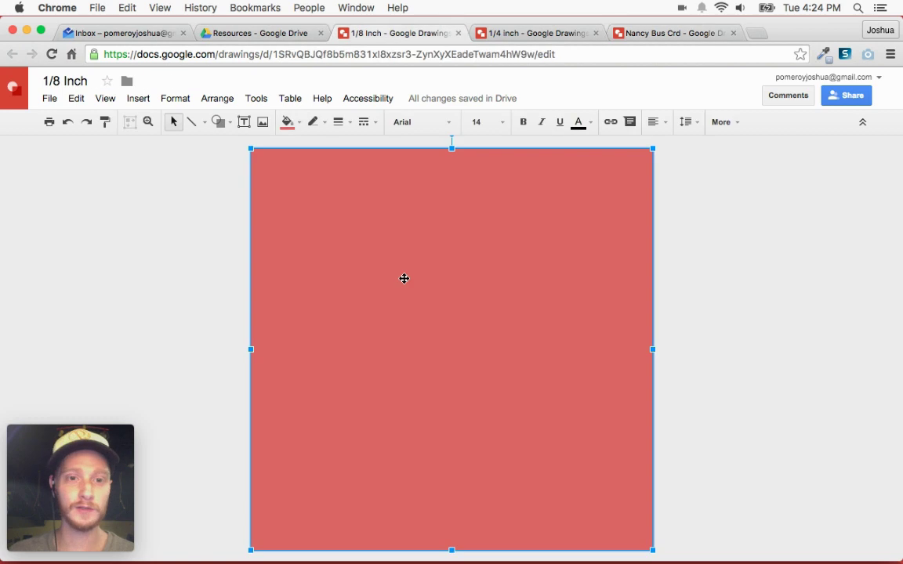
pyautogui.click(457, 33)
pyautogui.click(458, 33)
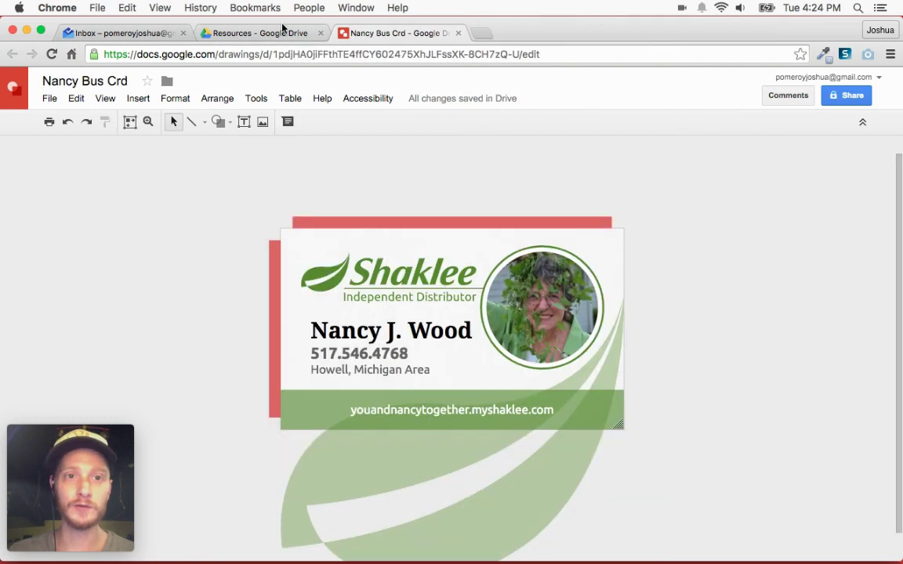
pyautogui.click(218, 31)
pyautogui.scroll(-5, 605, 308)
pyautogui.scroll(5, 539, 286)
# - Browse to Pomme Roi Creative > Resources, then return to Nancy Bus Crd and select the top bar
pyautogui.click(179, 129)
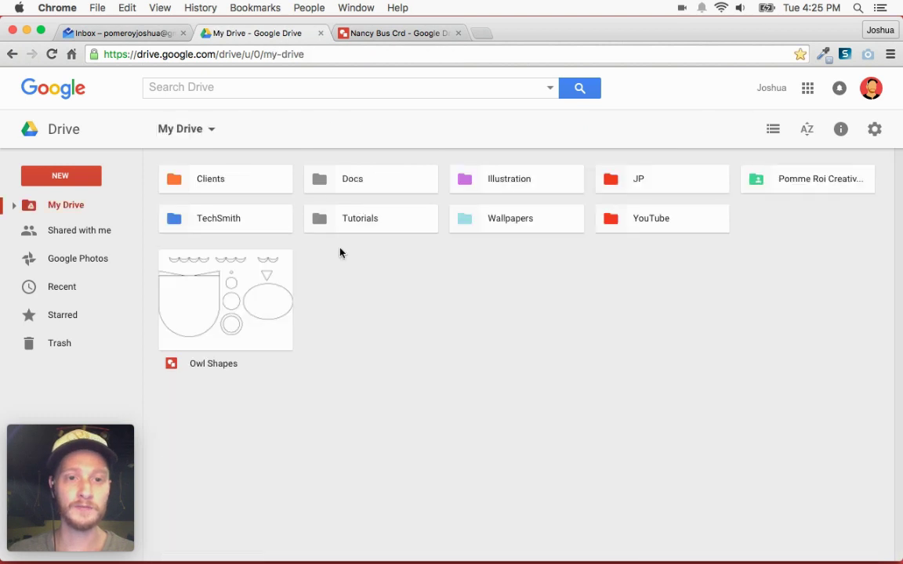
pyautogui.doubleClick(784, 183)
pyautogui.doubleClick(208, 216)
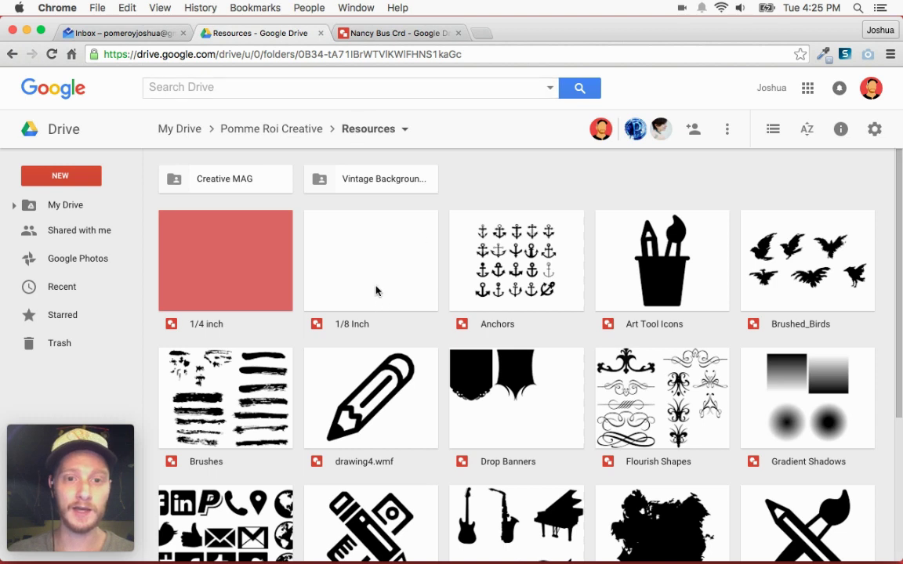
pyautogui.click(383, 284)
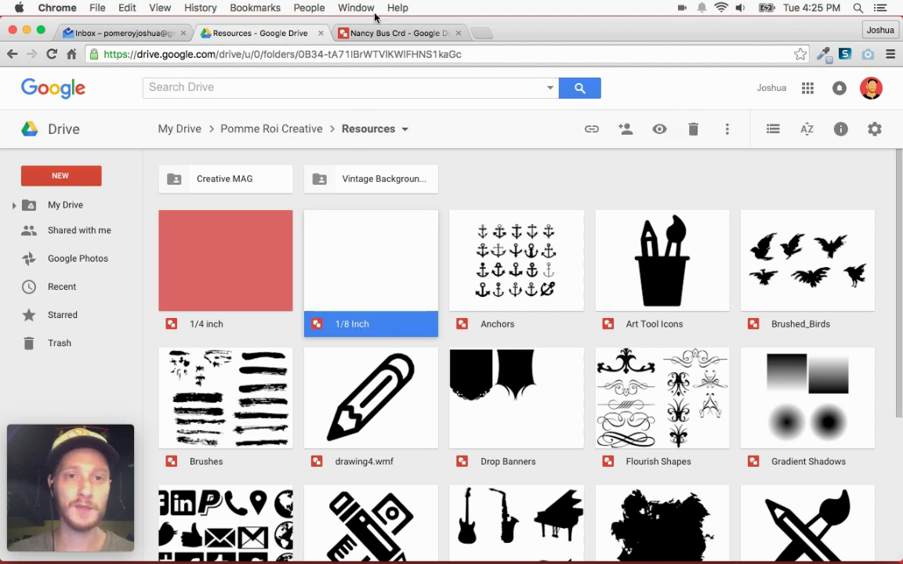
pyautogui.click(396, 33)
pyautogui.click(358, 221)
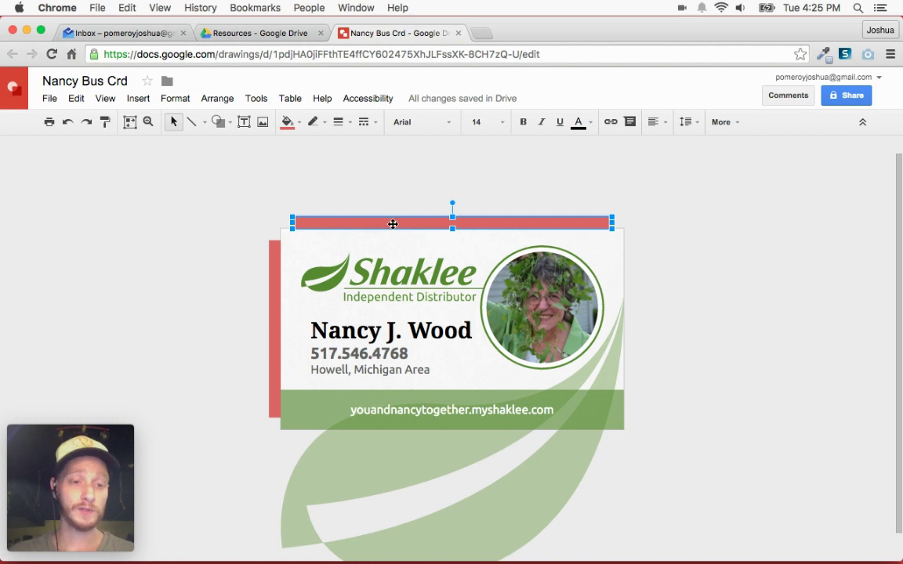
# - Delete the top and left red bars and close the Nancy Bus Crd drawing
pyautogui.press('Delete')
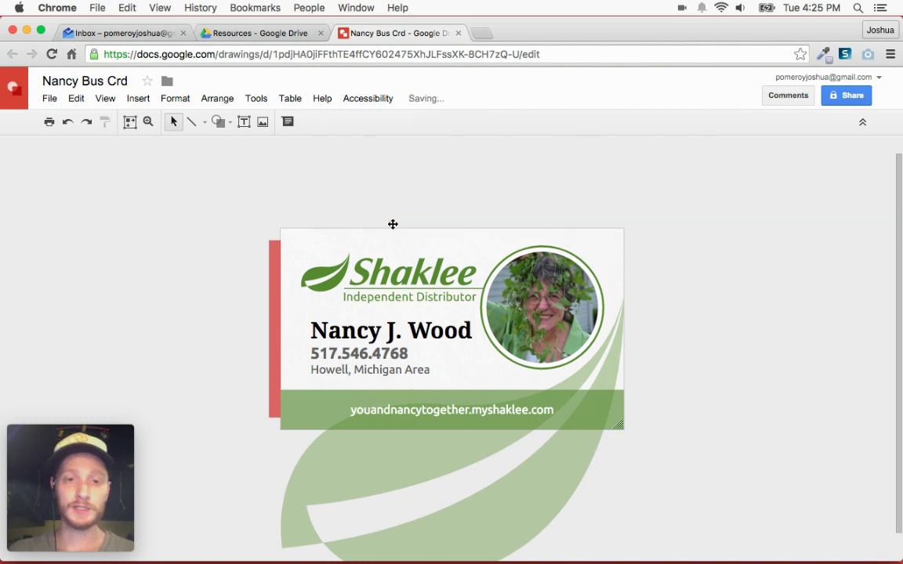
pyautogui.click(273, 305)
pyautogui.press('Delete')
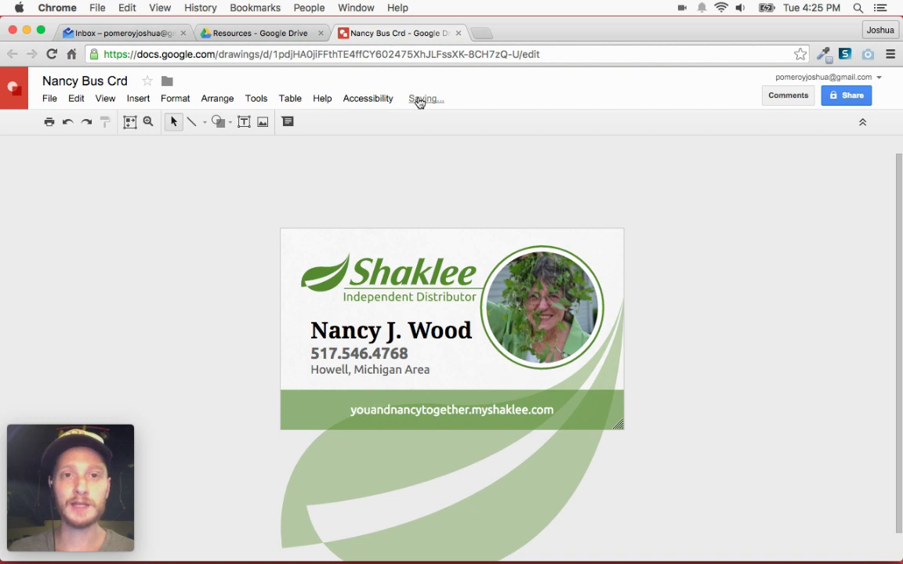
pyautogui.click(459, 34)
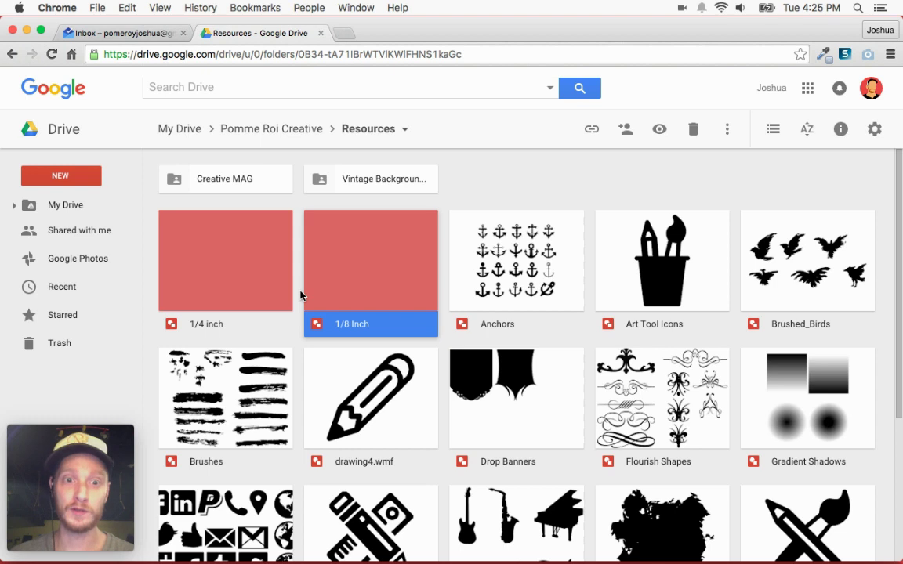
# - Navigate to My Drive > Pomme Roi Creative > Logo Stuff and open the Pomme Roi business card presentation
pyautogui.click(183, 130)
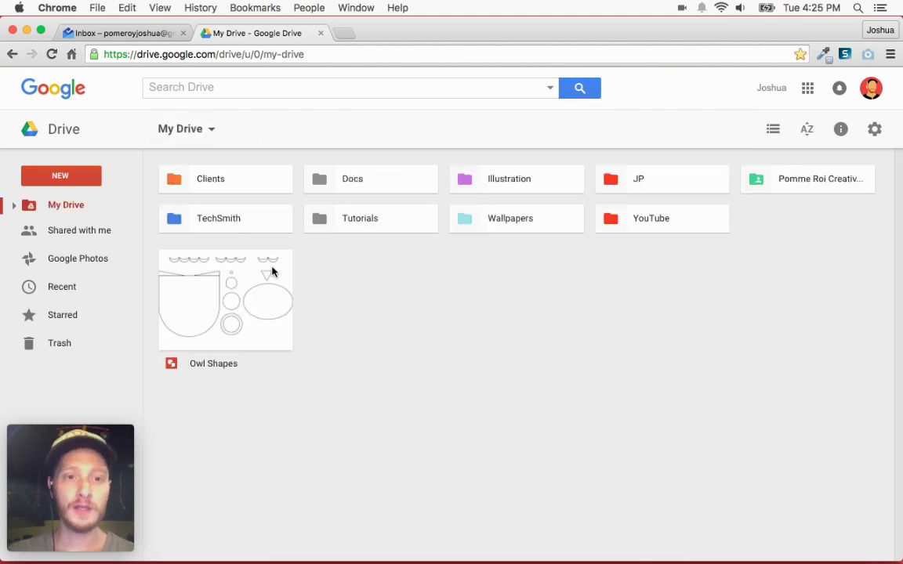
pyautogui.doubleClick(805, 184)
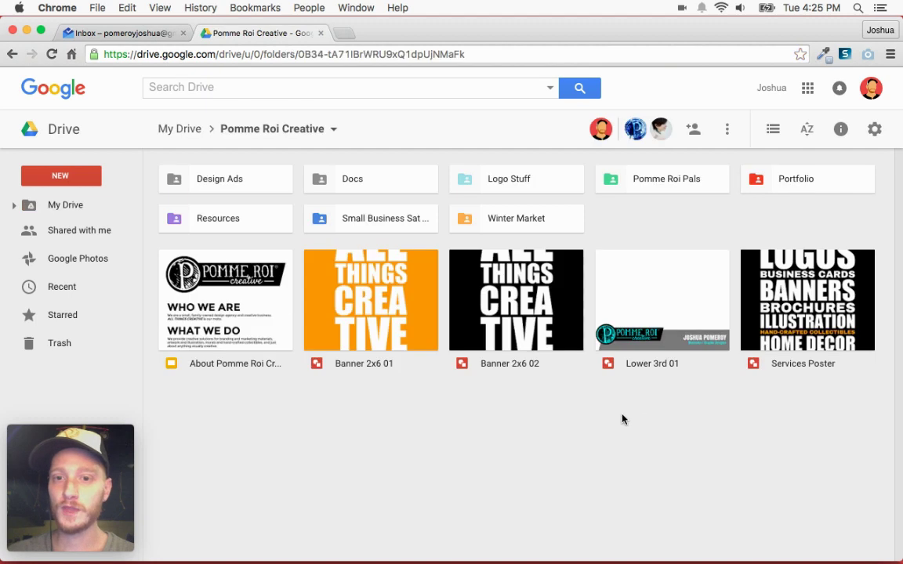
pyautogui.doubleClick(670, 188)
pyautogui.click(283, 129)
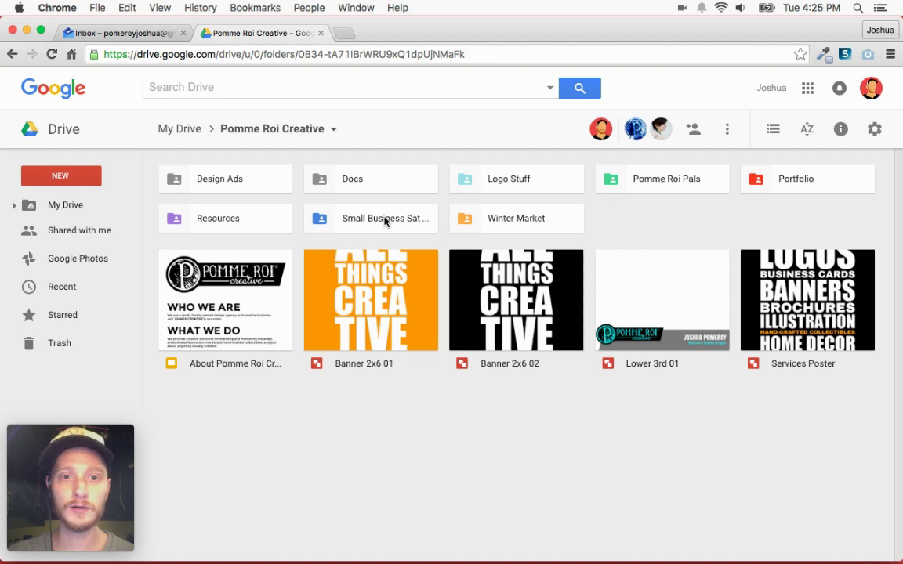
pyautogui.doubleClick(523, 181)
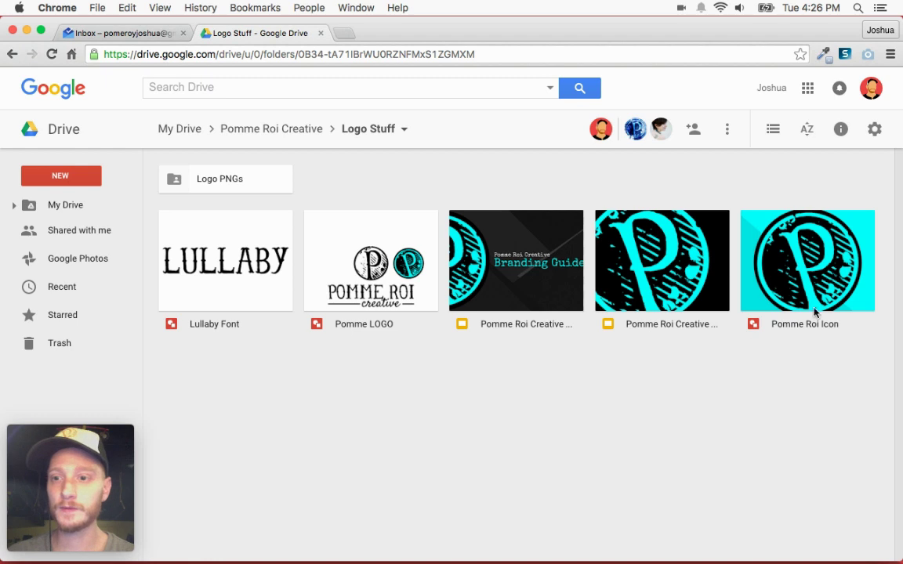
pyautogui.doubleClick(661, 287)
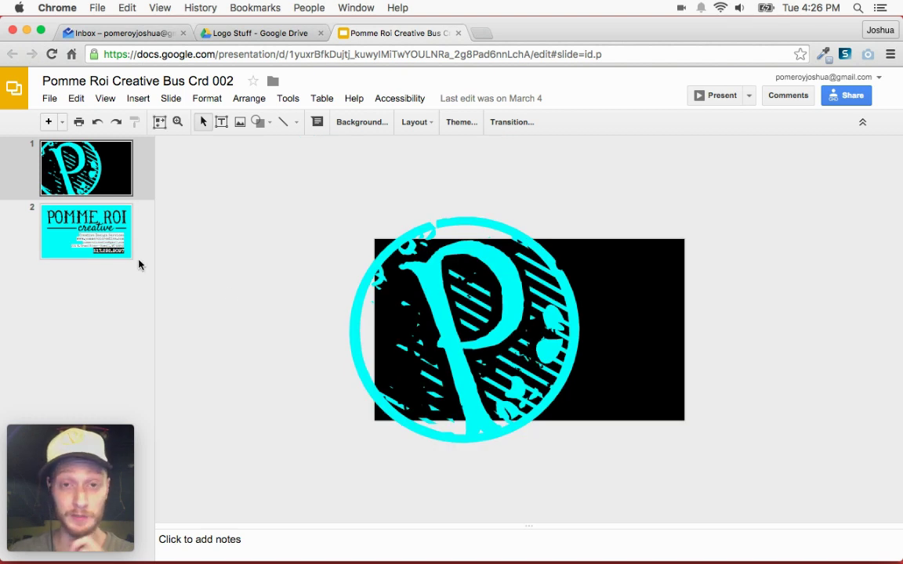
# - Inspect the P logo, then on slide 2 trial-move the POMME ROI logo and undo it
pyautogui.click(504, 313)
pyautogui.click(263, 341)
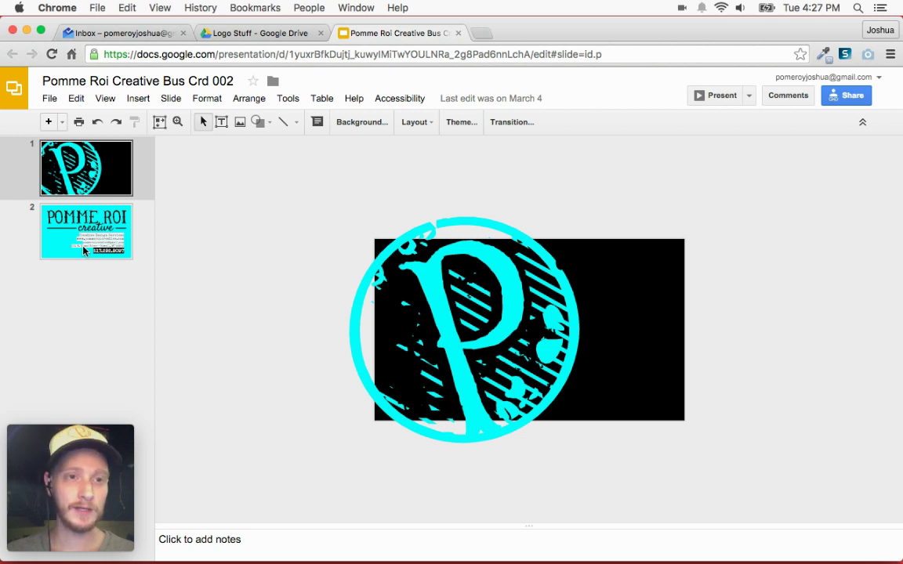
pyautogui.click(76, 225)
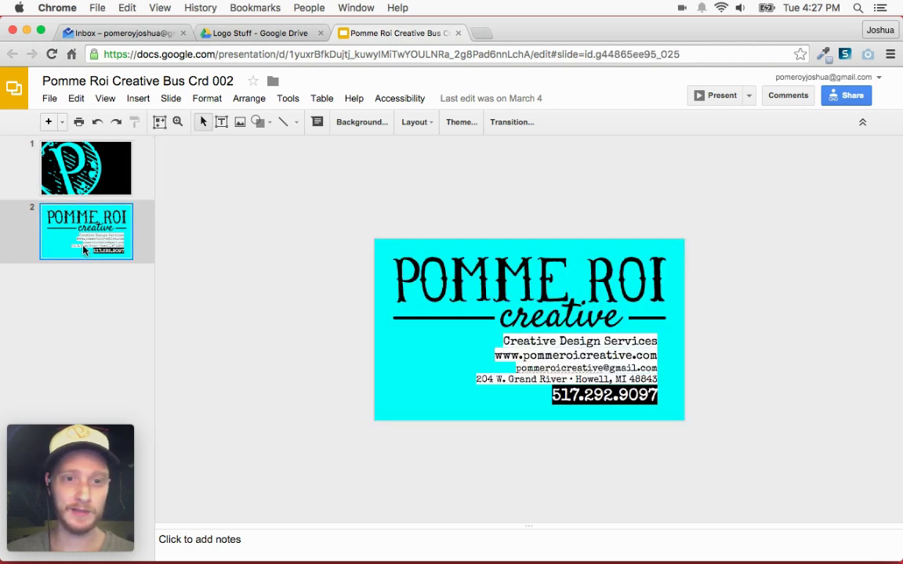
pyautogui.click(478, 260)
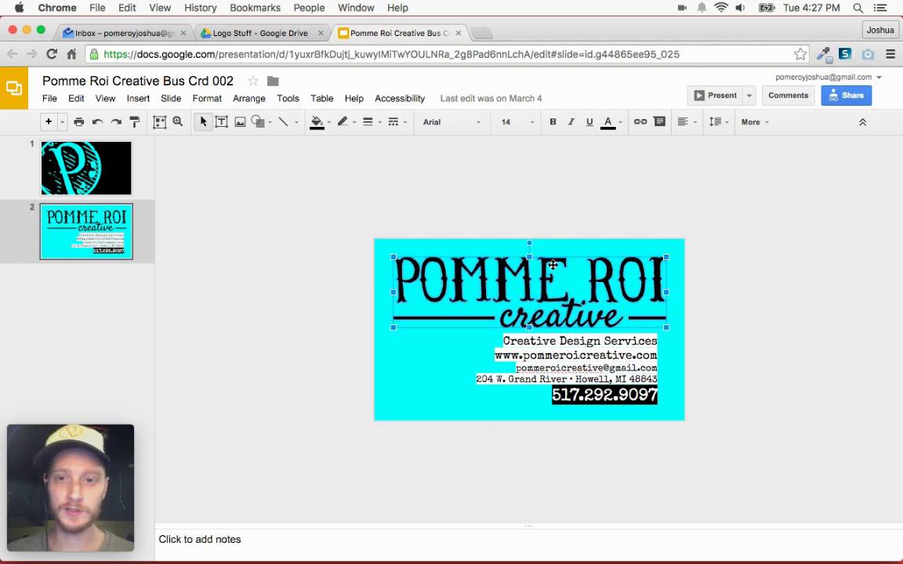
pyautogui.moveTo(564, 303); pyautogui.dragTo(692, 270)
pyautogui.press('super+z')
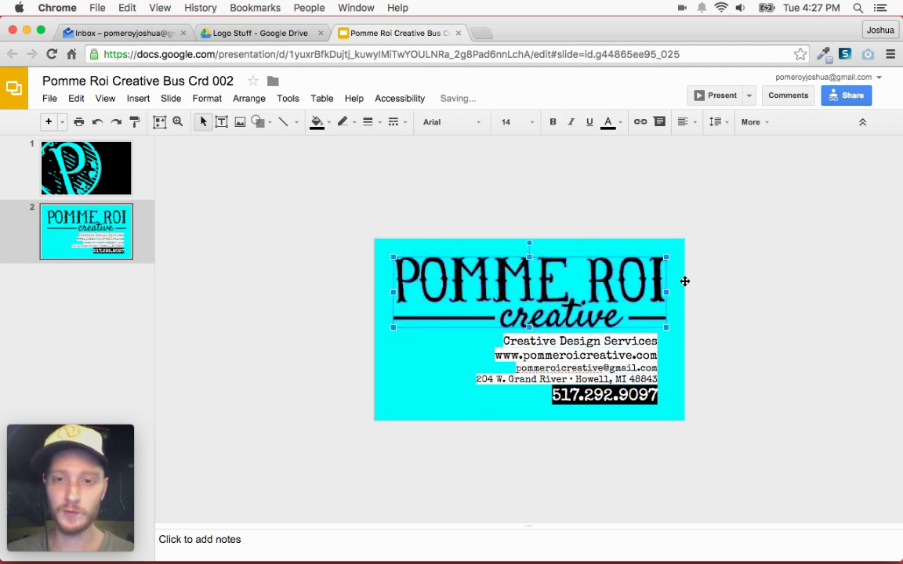
pyautogui.click(550, 220)
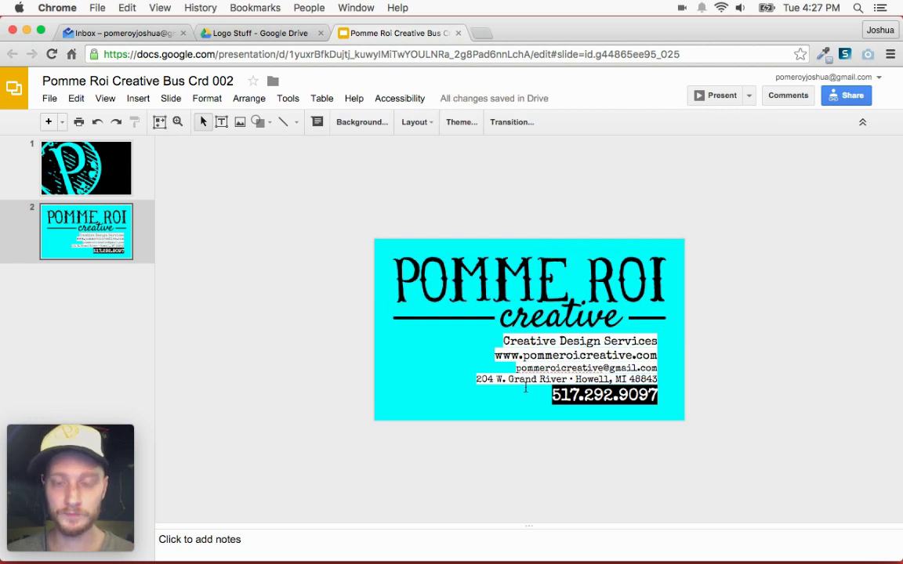
# - Check the contact details text, then return to slide 1 and select the rotated P logo
pyautogui.click(542, 342)
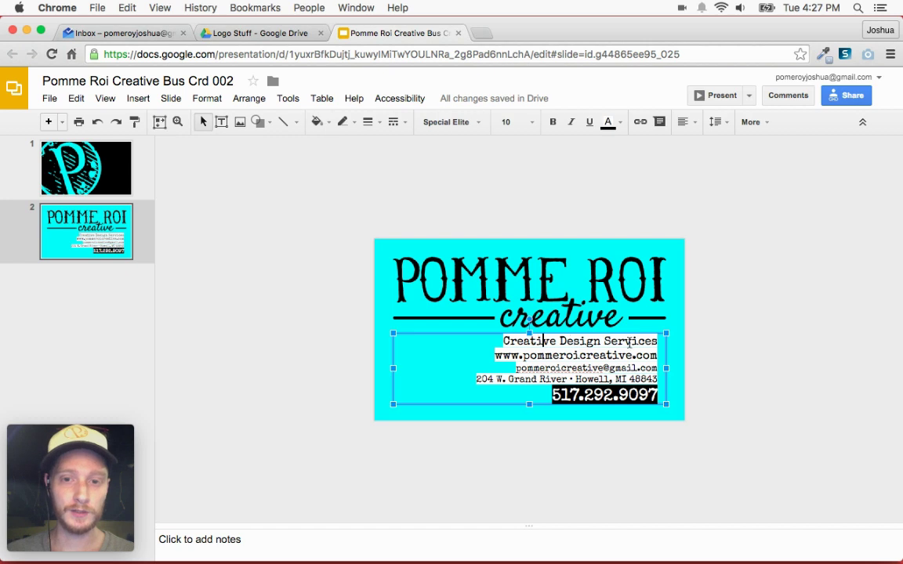
pyautogui.click(504, 283)
pyautogui.click(675, 227)
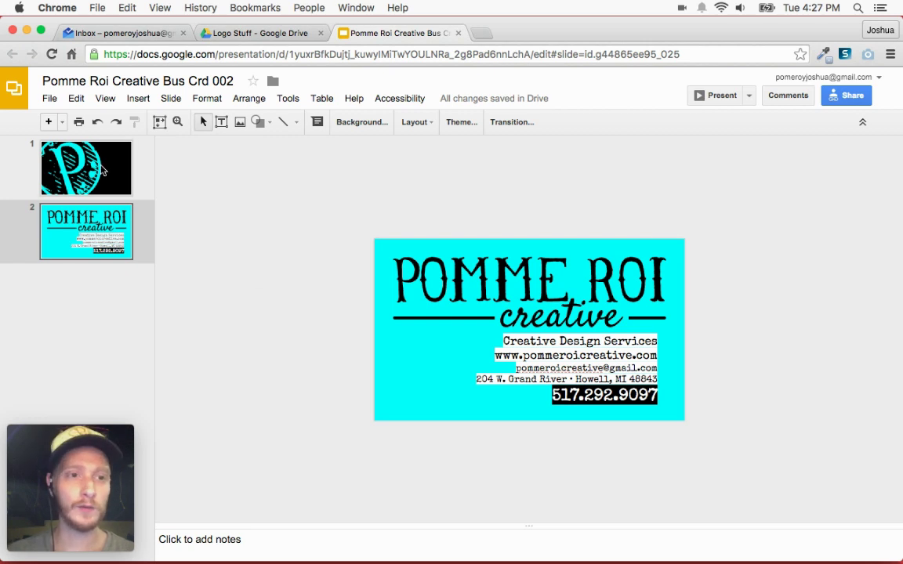
pyautogui.click(84, 150)
pyautogui.click(507, 288)
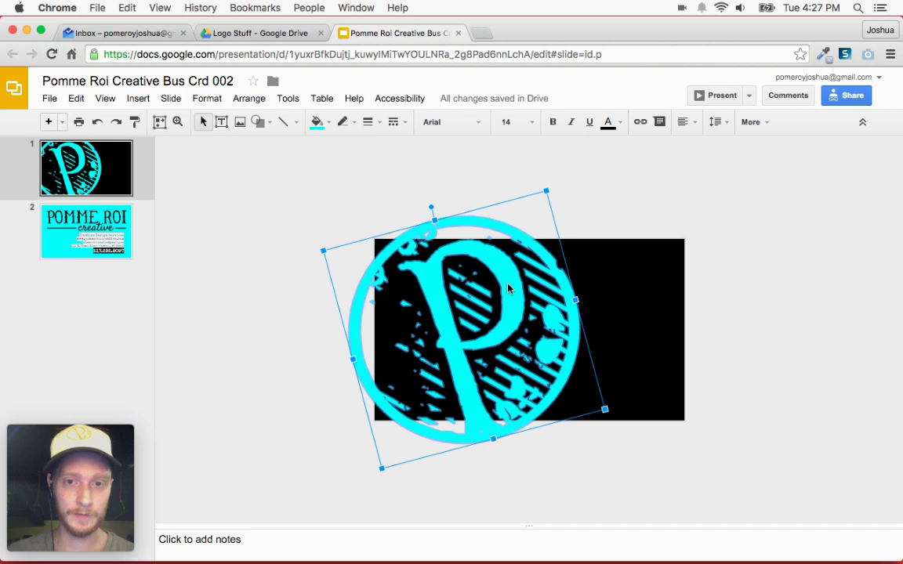
pyautogui.click(327, 128)
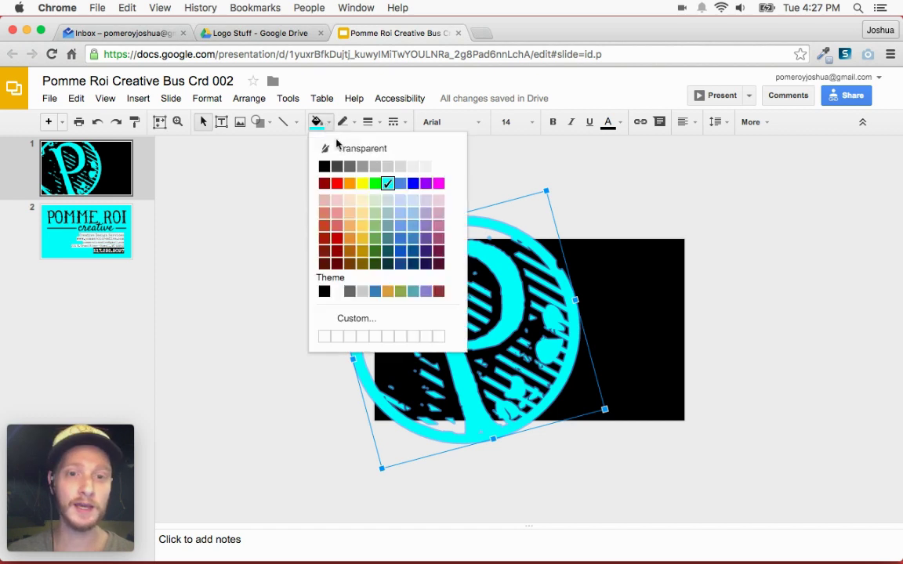
pyautogui.click(336, 226)
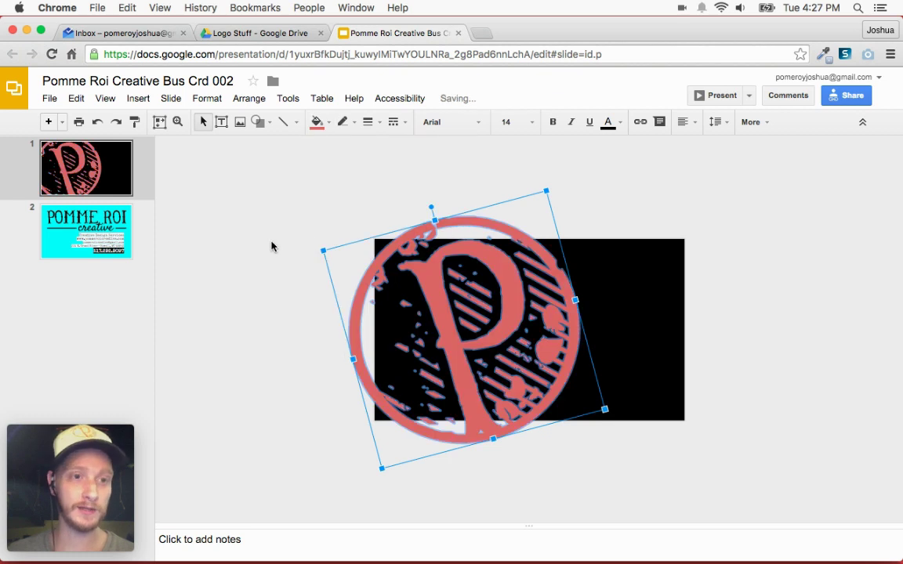
pyautogui.press('super+z')
pyautogui.click(272, 247)
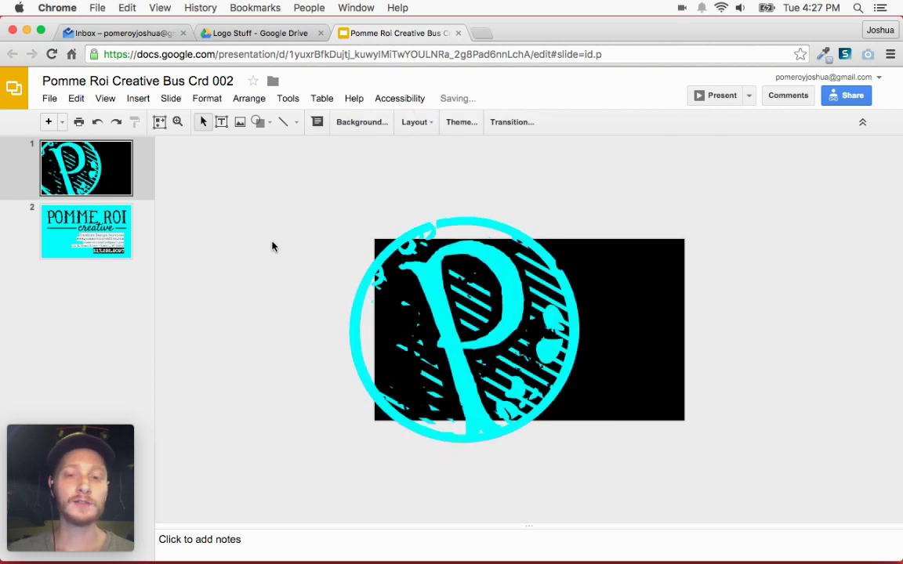
pyautogui.click(501, 276)
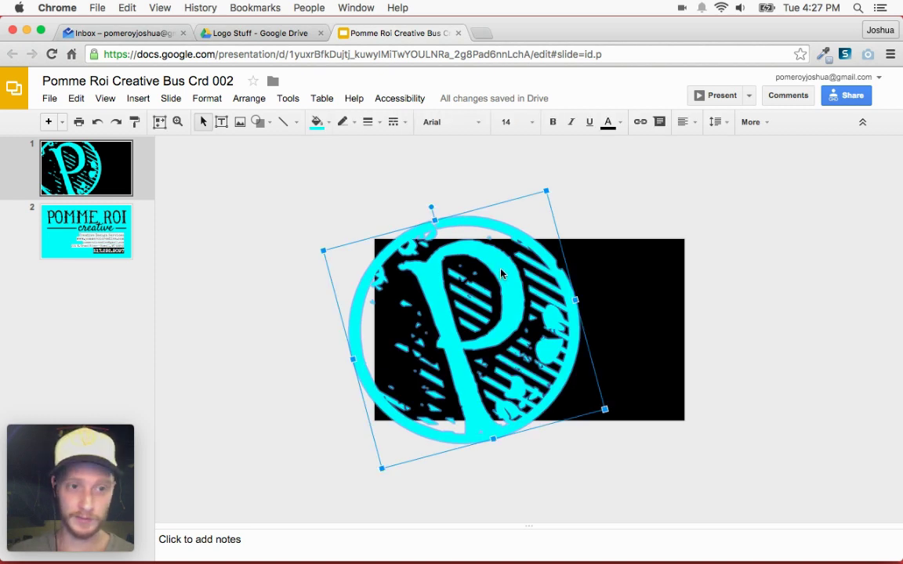
pyautogui.click(94, 223)
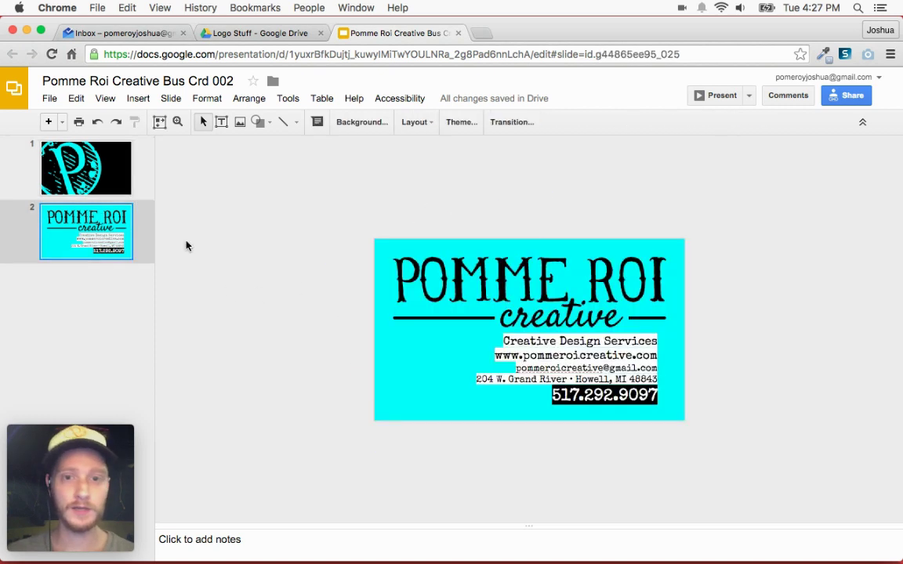
pyautogui.click(531, 277)
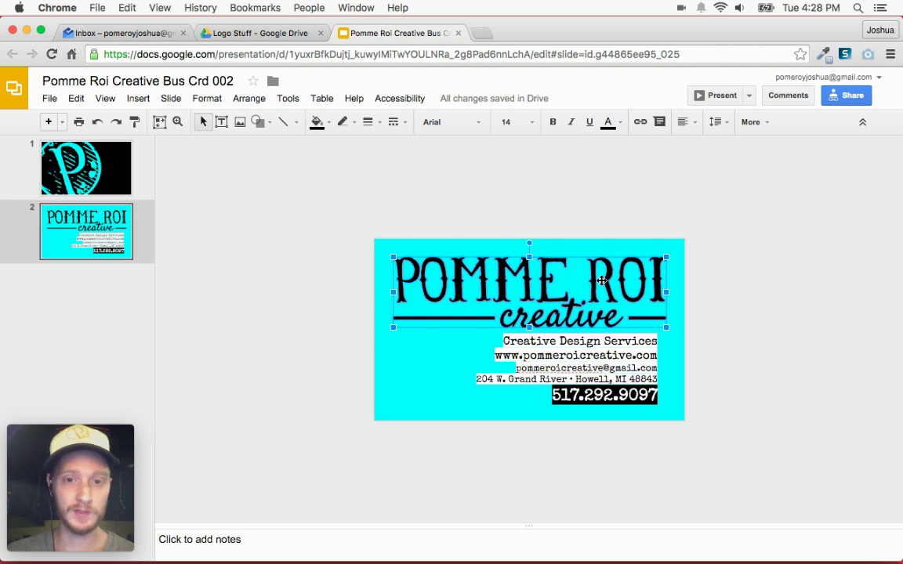
pyautogui.click(607, 355)
pyautogui.click(493, 341)
pyautogui.moveTo(493, 341); pyautogui.dragTo(670, 402)
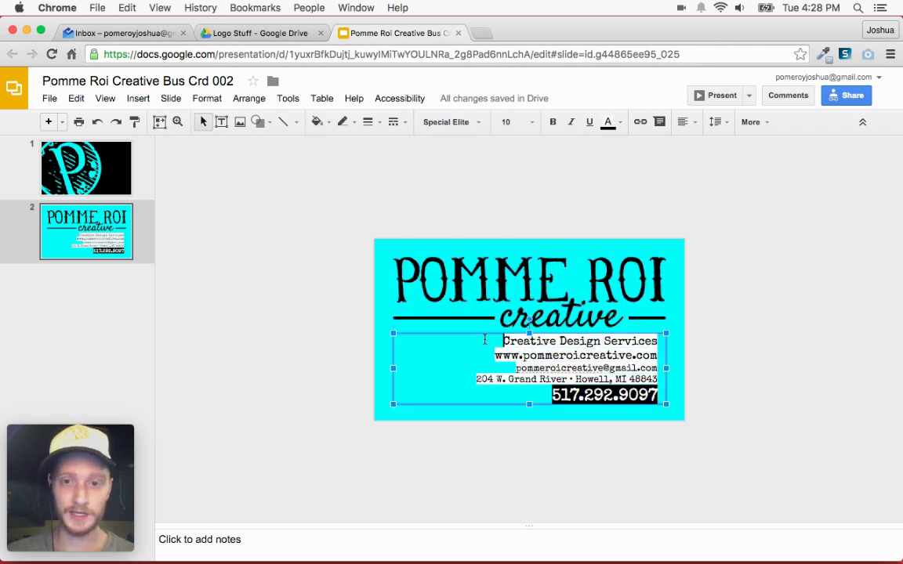
pyautogui.moveTo(525, 355); pyautogui.dragTo(658, 396)
pyautogui.click(772, 359)
pyautogui.hotkey('ctrl', 'z')
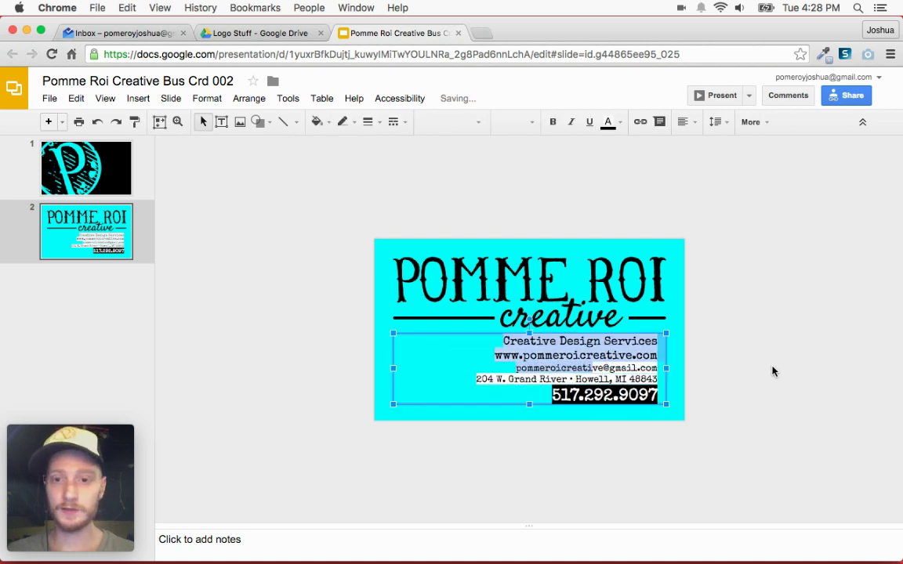
pyautogui.click(736, 392)
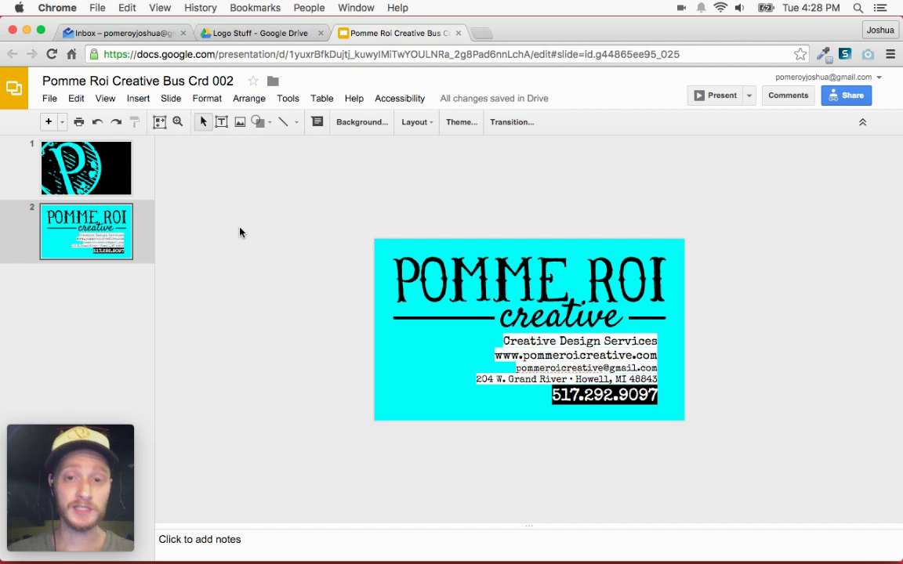
pyautogui.click(480, 344)
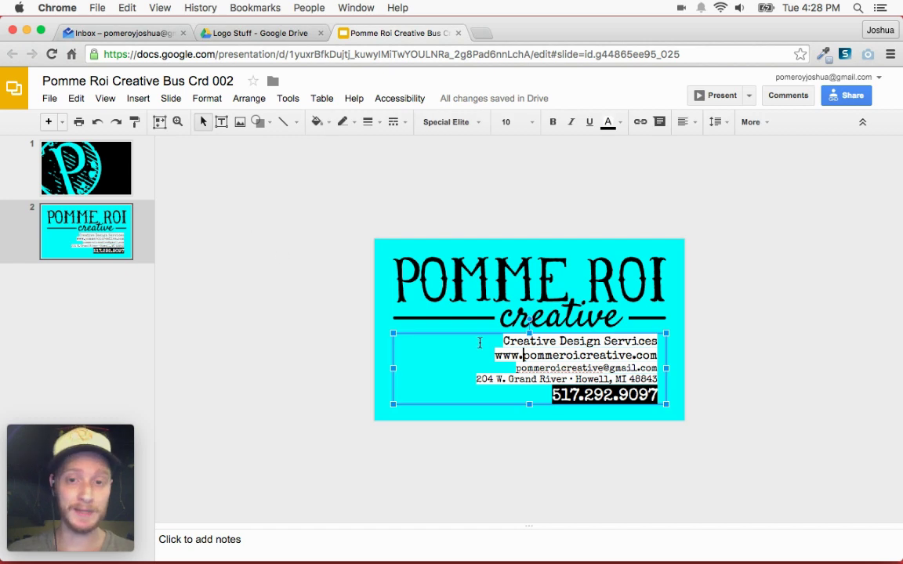
pyautogui.click(479, 342)
pyautogui.write('adsfjasdf')
pyautogui.press('BackSpace')
pyautogui.press('BackSpace')
pyautogui.press('BackSpace')
pyautogui.press('BackSpace')
pyautogui.press('BackSpace')
pyautogui.press('BackSpace')
pyautogui.press('BackSpace')
pyautogui.press('BackSpace')
pyautogui.press('BackSpace')
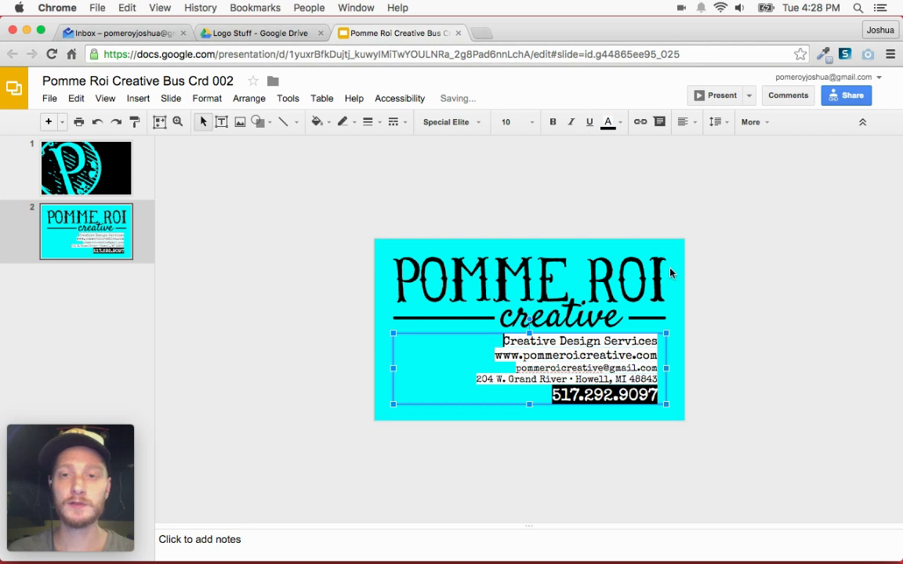
pyautogui.click(739, 290)
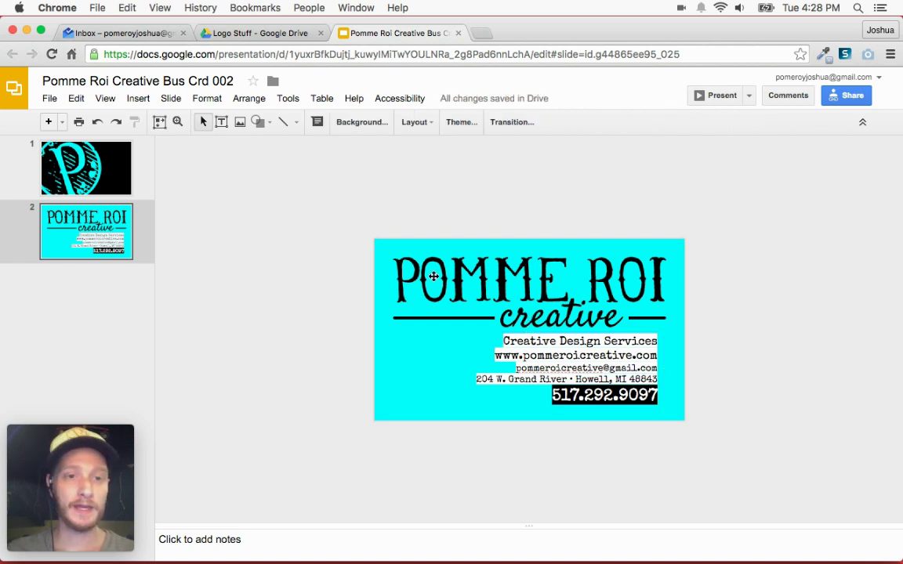
# - Paste a small red shape and stretch it into a bar along the card's left edge
pyautogui.hotkey('ctrl', 'z')
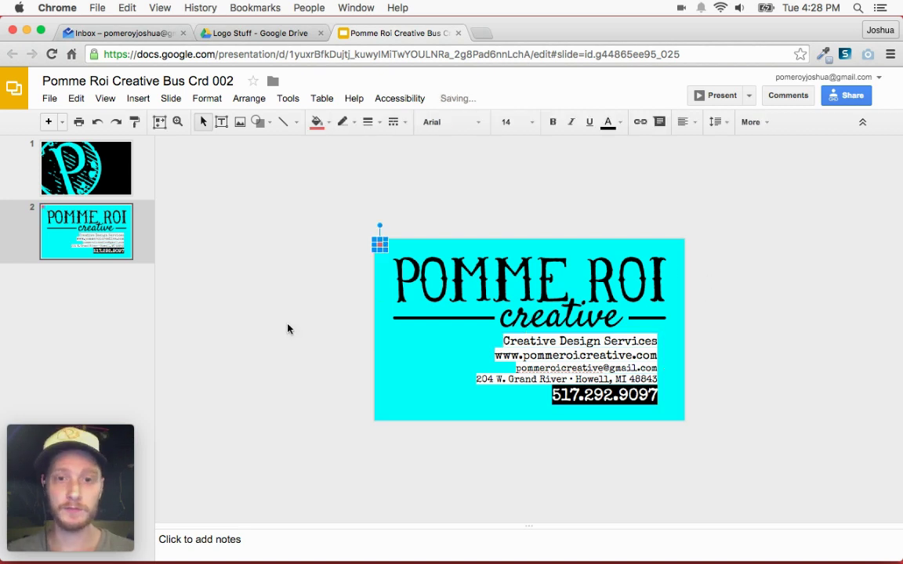
pyautogui.press('Escape')
pyautogui.click(374, 244)
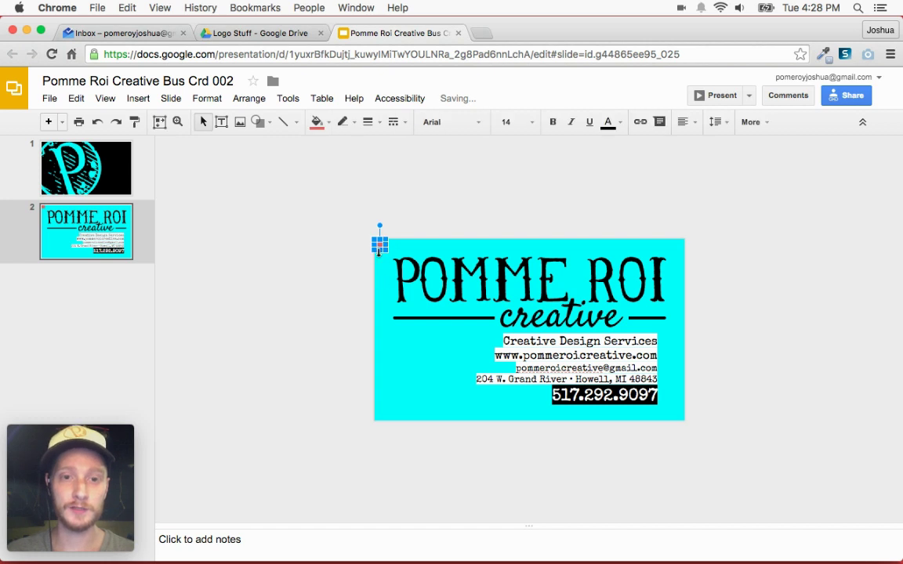
pyautogui.moveTo(379, 250); pyautogui.dragTo(378, 415)
pyautogui.press('super+z')
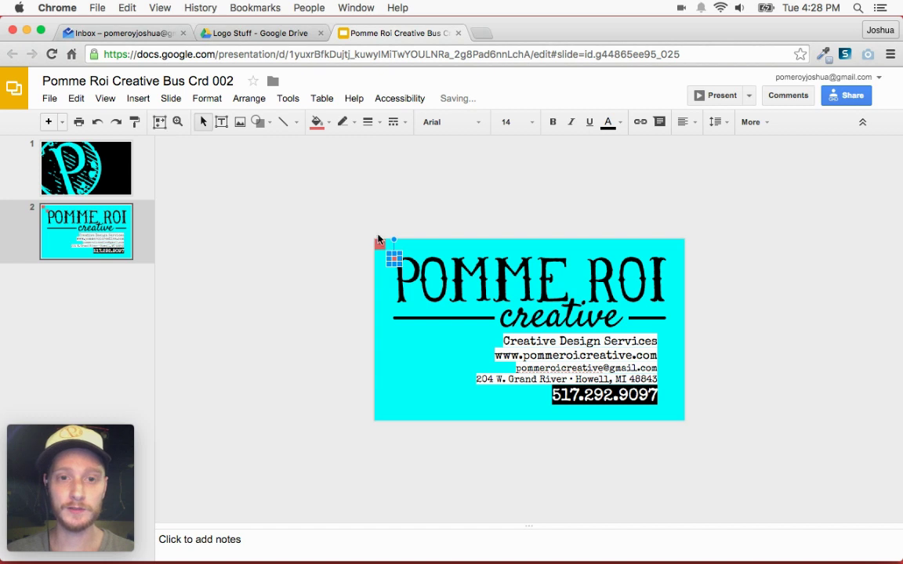
pyautogui.moveTo(380, 251); pyautogui.dragTo(683, 235)
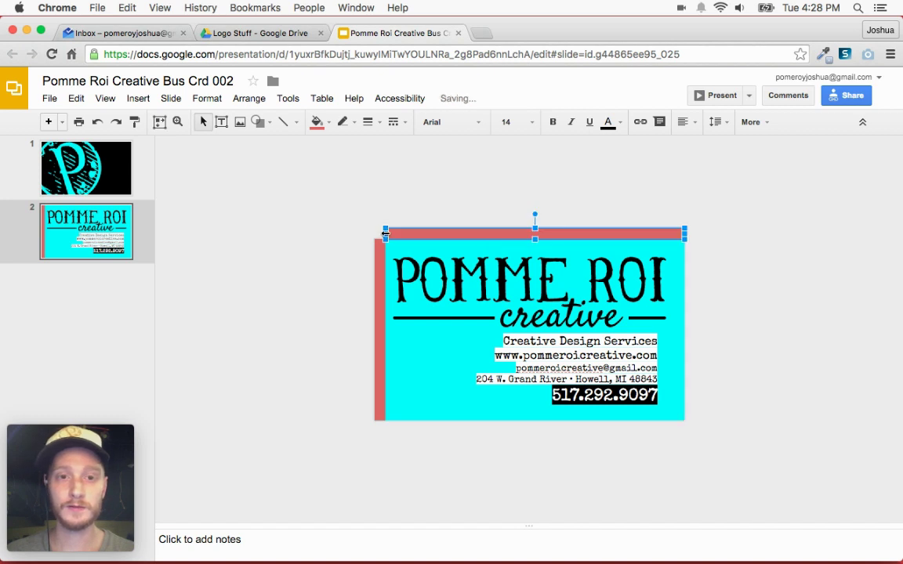
# - Widen the top red bar across the card and move it onto the card's top edge
pyautogui.moveTo(380, 234); pyautogui.dragTo(374, 232)
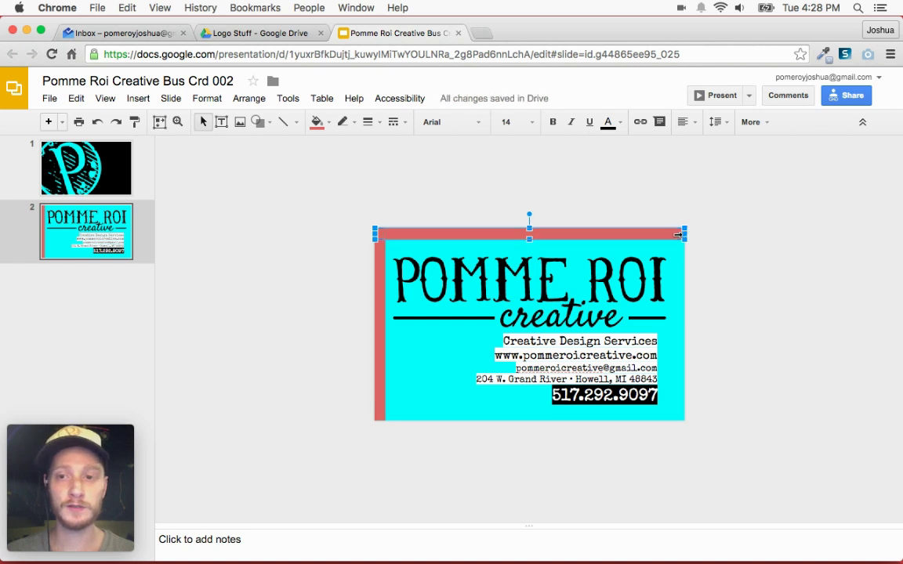
pyautogui.moveTo(678, 235); pyautogui.dragTo(676, 234)
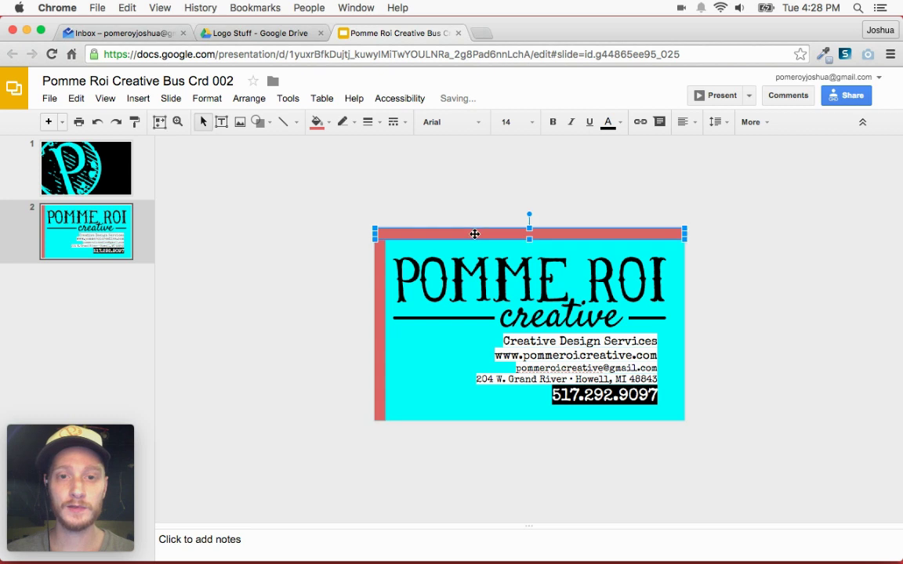
pyautogui.moveTo(474, 233); pyautogui.dragTo(473, 243)
# - Shorten the top red bar from its left end
pyautogui.click(748, 289)
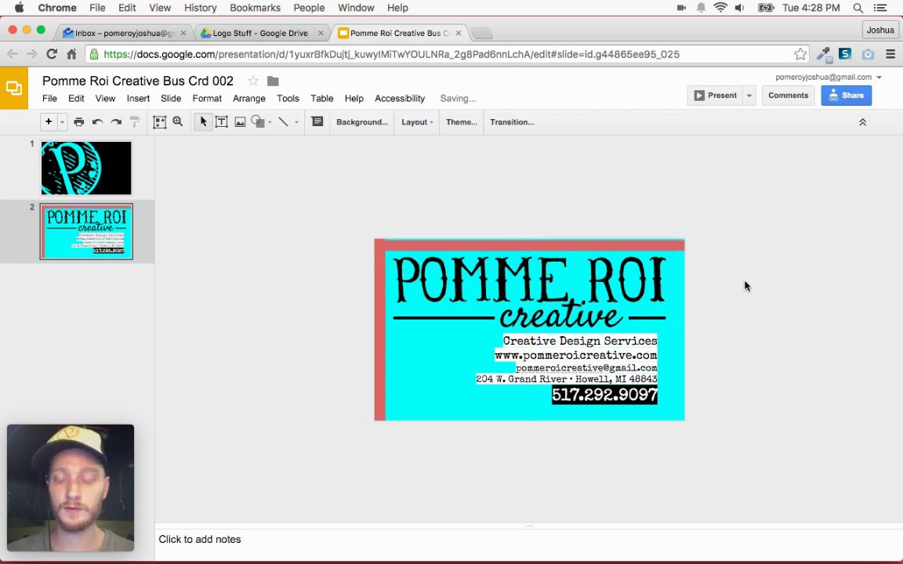
pyautogui.click(655, 244)
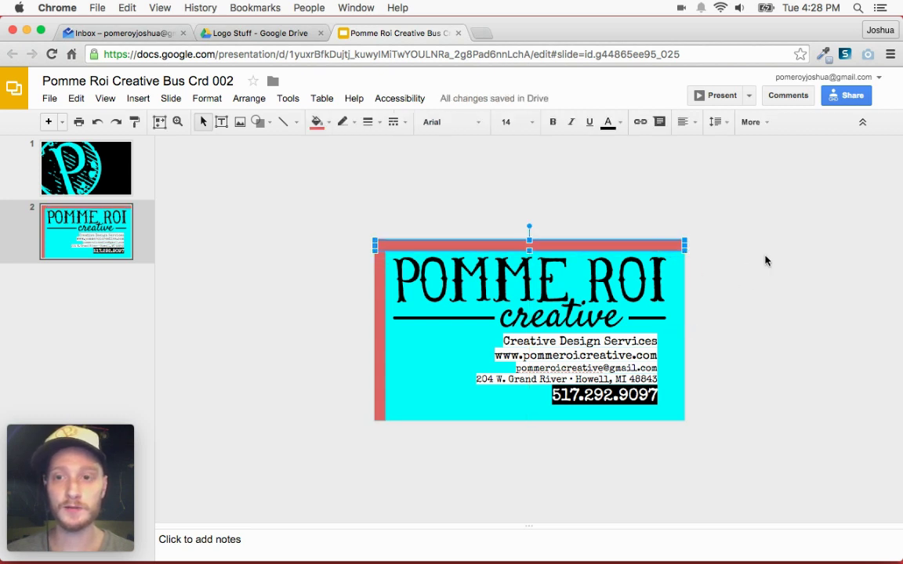
pyautogui.scroll(5, 748, 256)
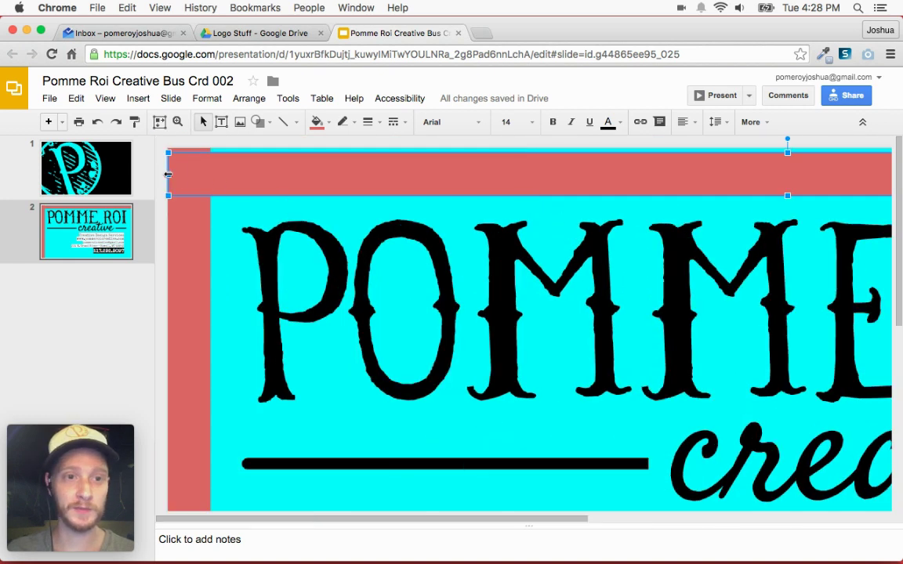
pyautogui.moveTo(168, 174); pyautogui.dragTo(210, 174)
# - Adjust the left red bar's top end and shift it out past the card's left edge
pyautogui.press('super+alt+shift+j')
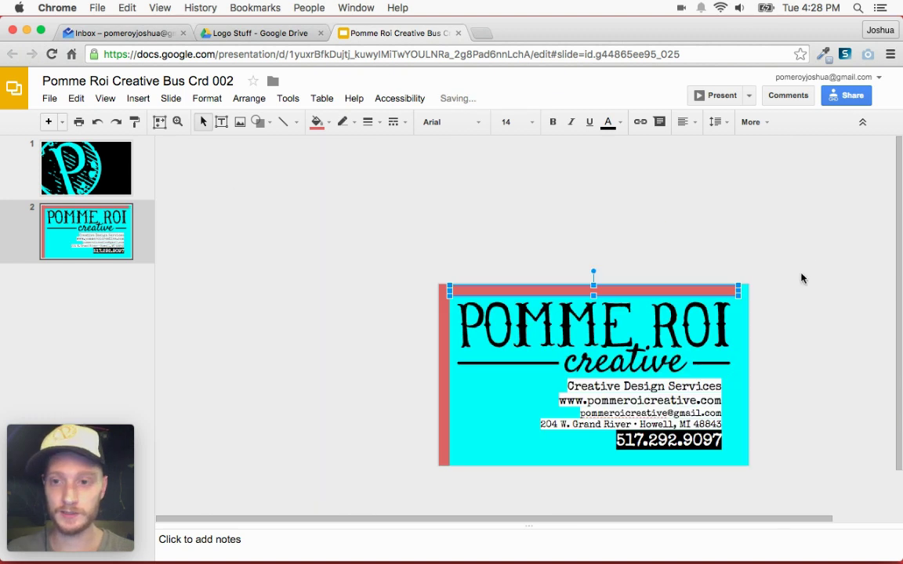
pyautogui.click(776, 274)
pyautogui.click(445, 291)
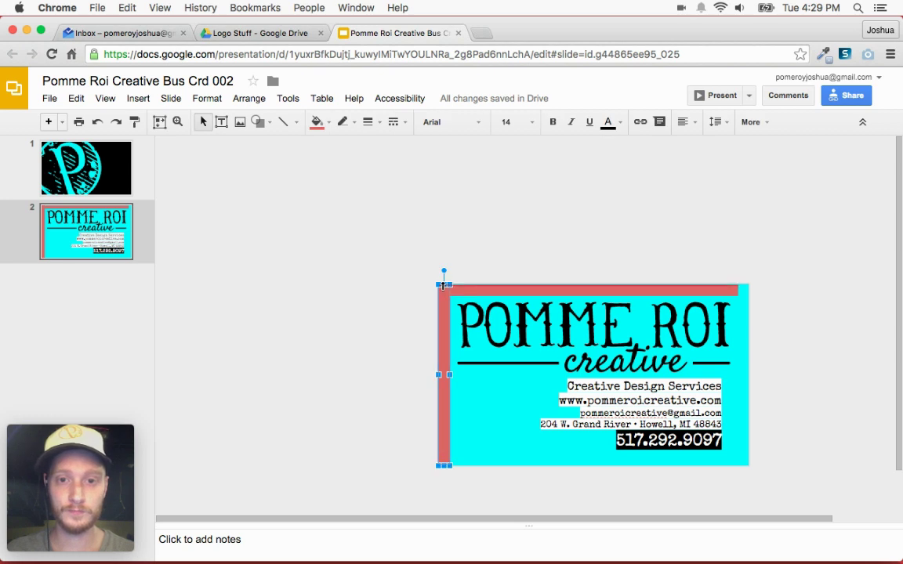
pyautogui.moveTo(443, 286); pyautogui.dragTo(444, 272)
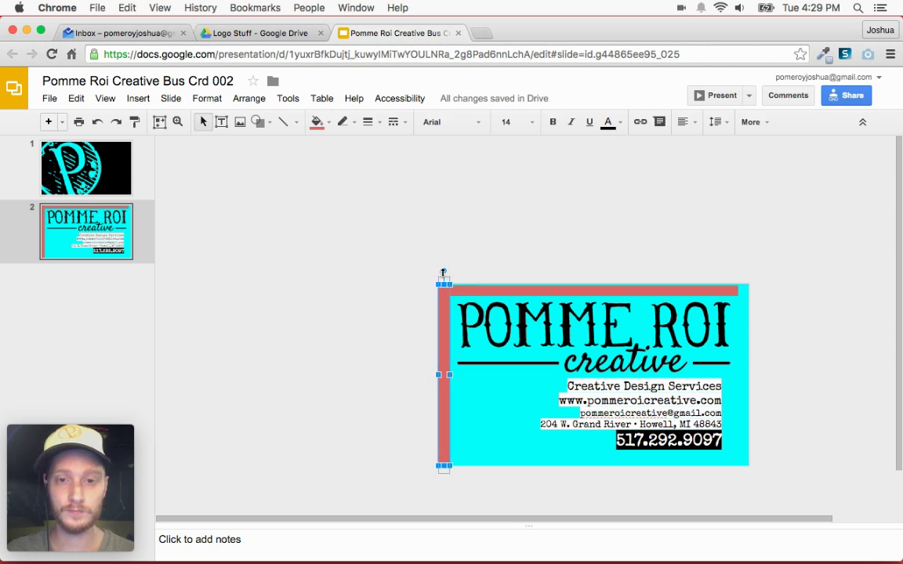
pyautogui.click(533, 290)
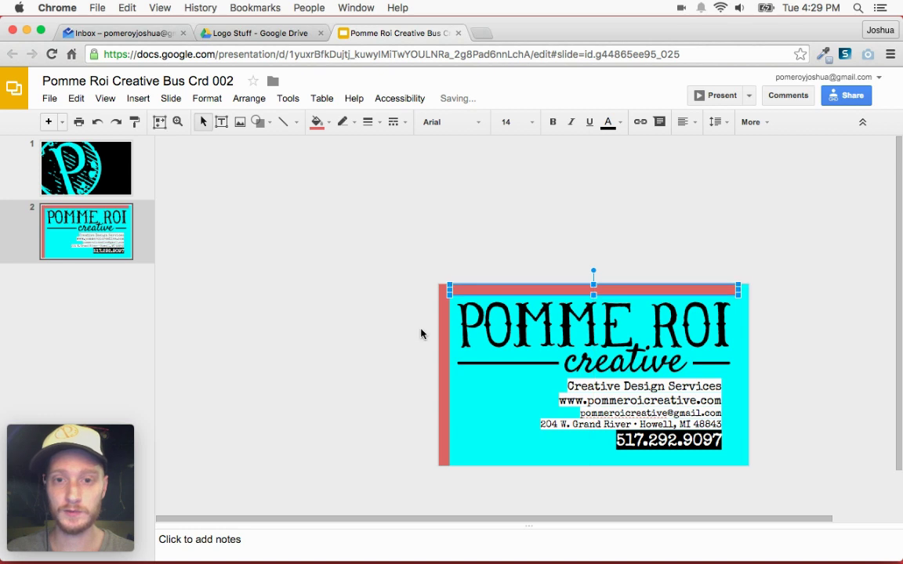
pyautogui.click(447, 322)
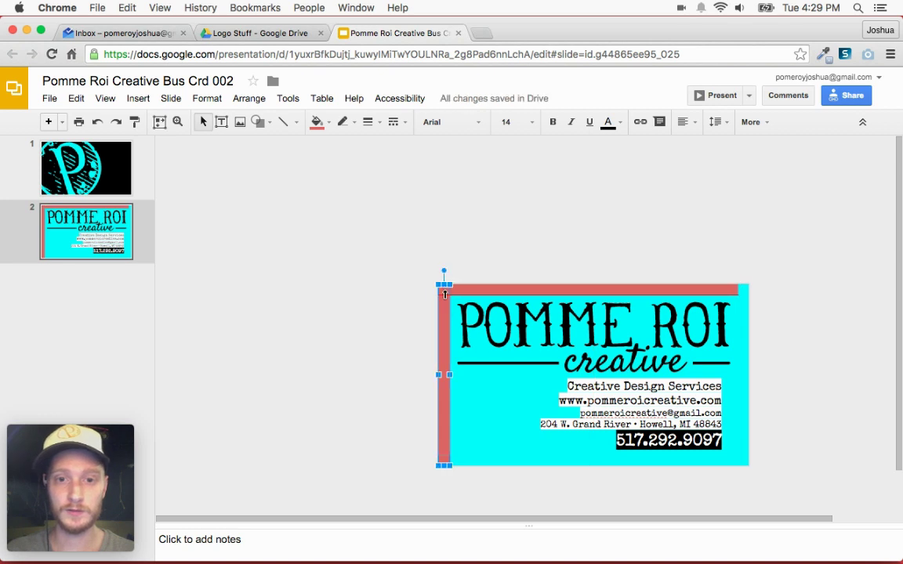
pyautogui.click(427, 329)
pyautogui.moveTo(441, 349); pyautogui.dragTo(430, 347)
# - Raise the top red bar so it juts above the card's top edge
pyautogui.moveTo(520, 290); pyautogui.dragTo(519, 278)
pyautogui.click(827, 383)
pyautogui.click(596, 389)
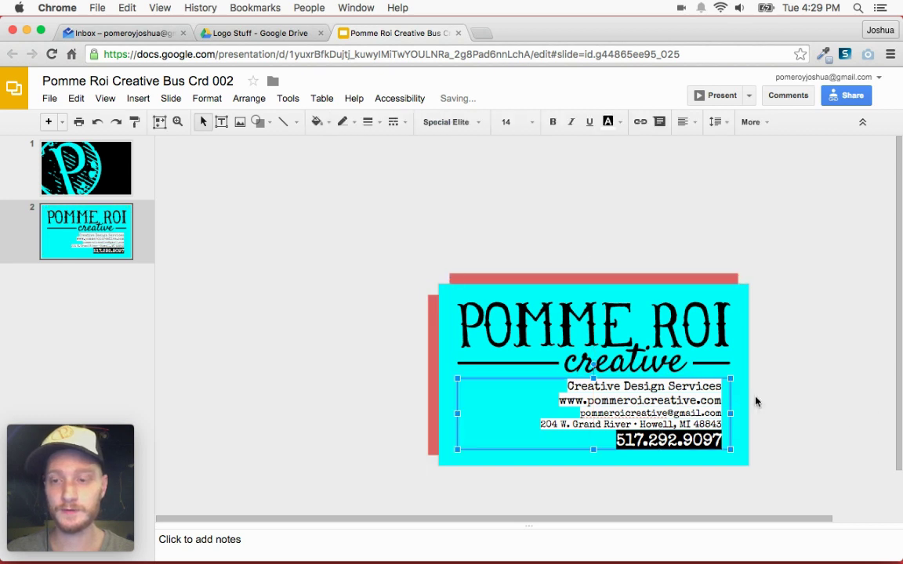
pyautogui.moveTo(701, 276); pyautogui.dragTo(701, 382)
pyautogui.click(694, 412)
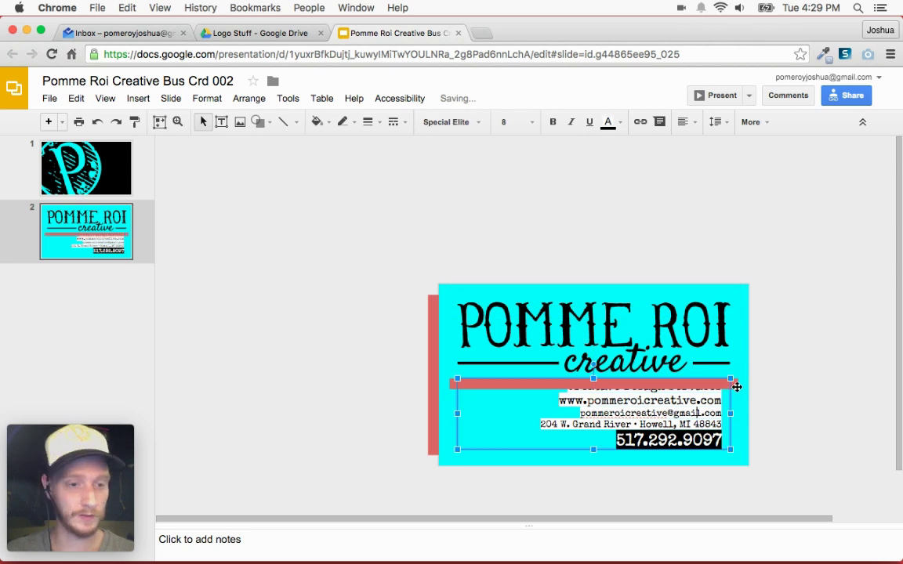
pyautogui.moveTo(736, 388); pyautogui.dragTo(729, 283)
pyautogui.click(455, 303)
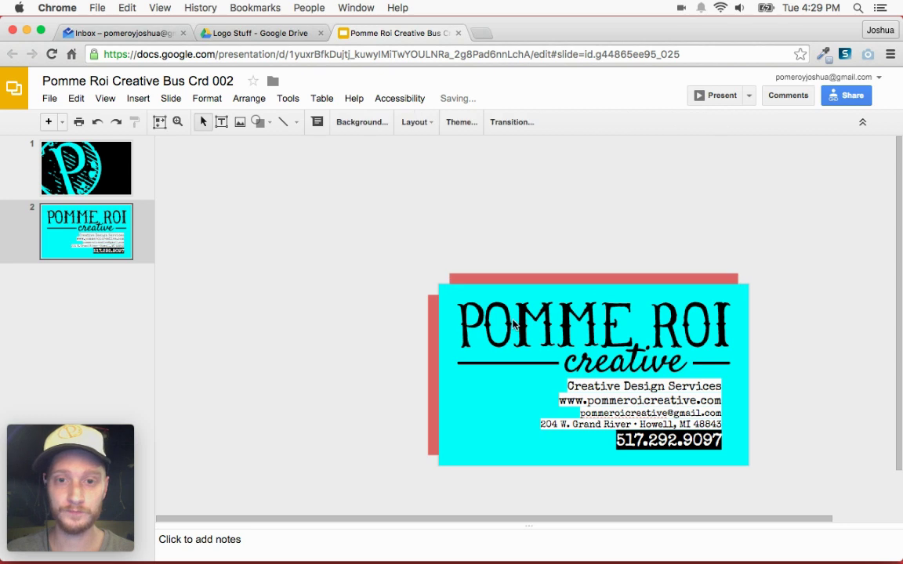
pyautogui.click(525, 323)
pyautogui.click(596, 278)
pyautogui.click(608, 289)
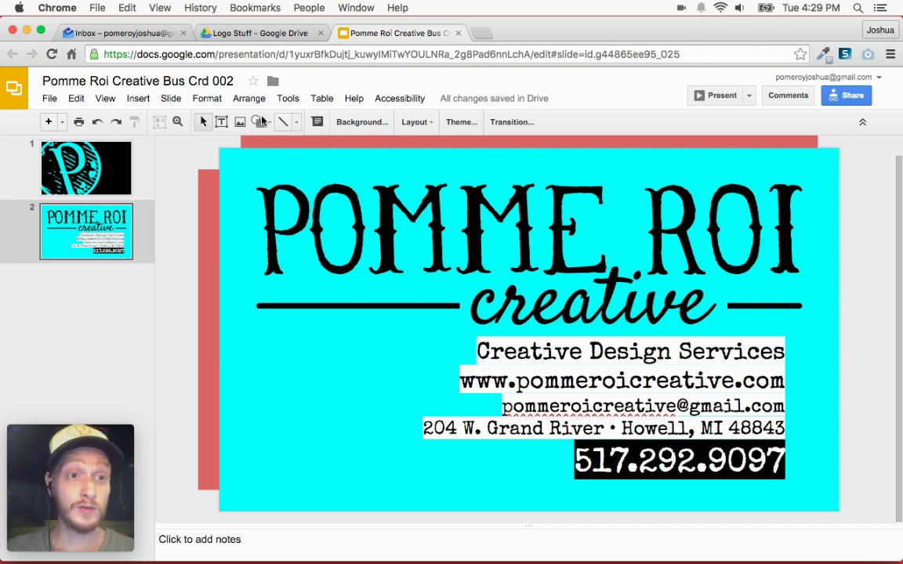
# - Download the business card presentation as a PDF Document (.pdf) from the File menu
pyautogui.click(49, 98)
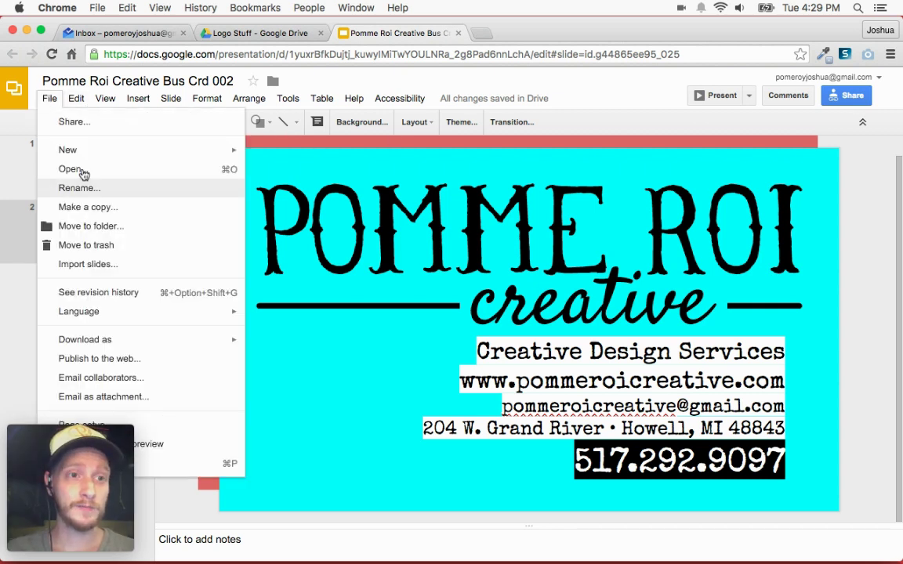
pyautogui.moveTo(173, 339)
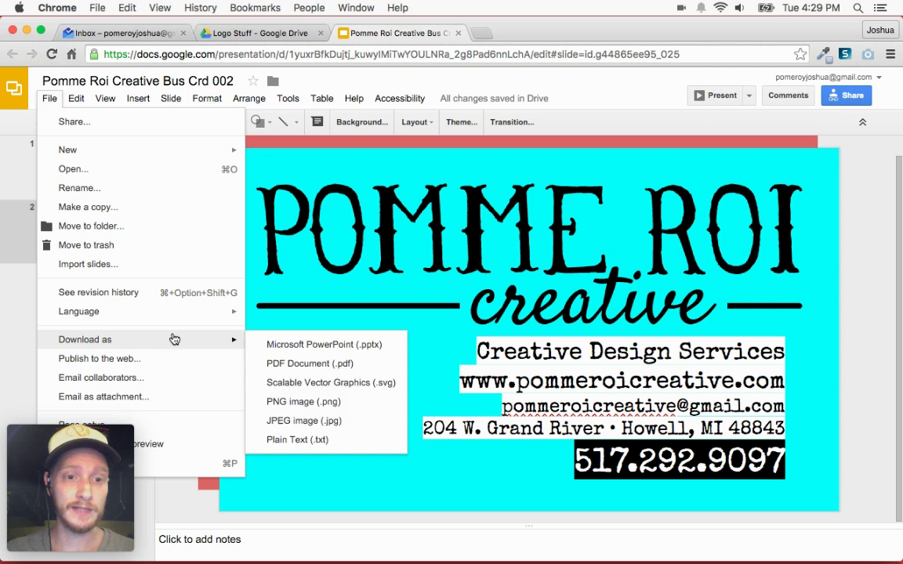
pyautogui.click(344, 365)
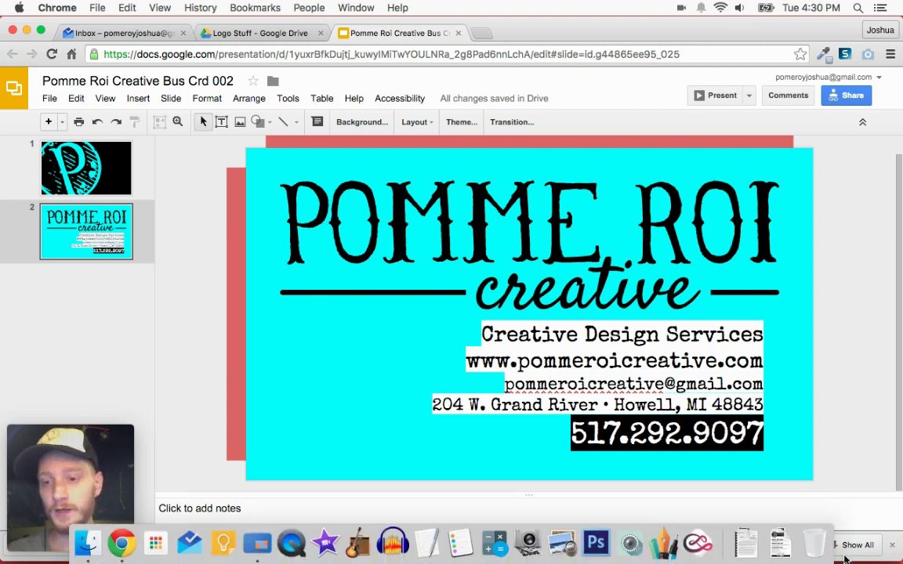
pyautogui.click(770, 541)
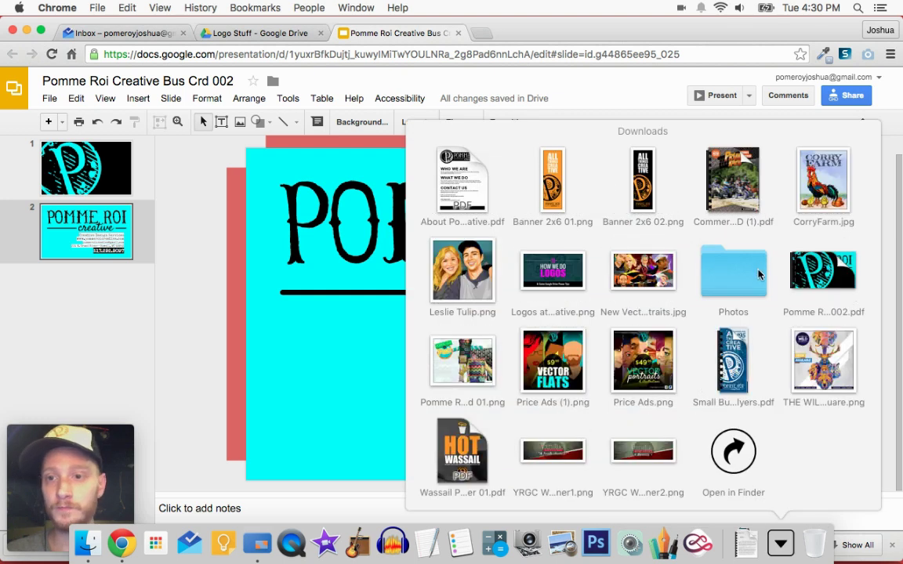
pyautogui.moveTo(823, 271); pyautogui.dragTo(619, 35)
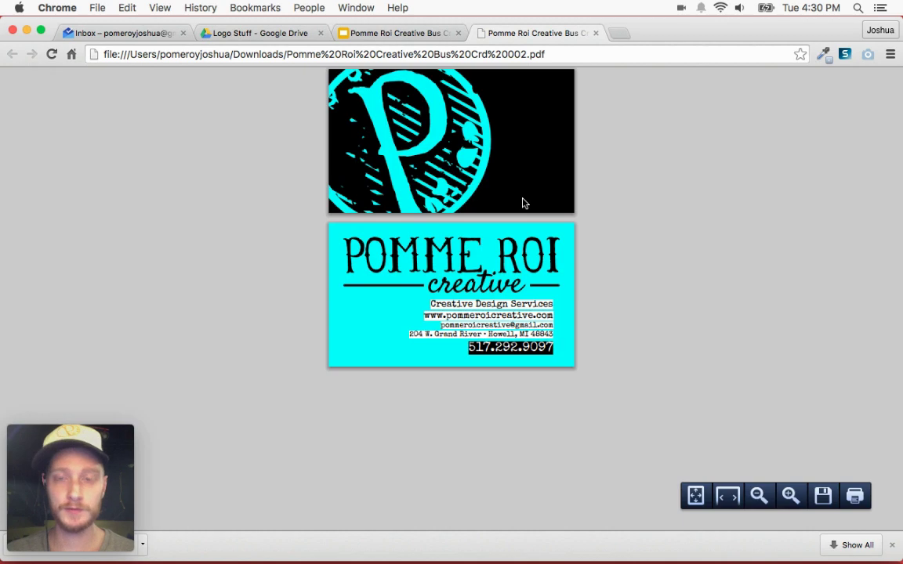
pyautogui.click(728, 495)
pyautogui.scroll(-5, 679, 314)
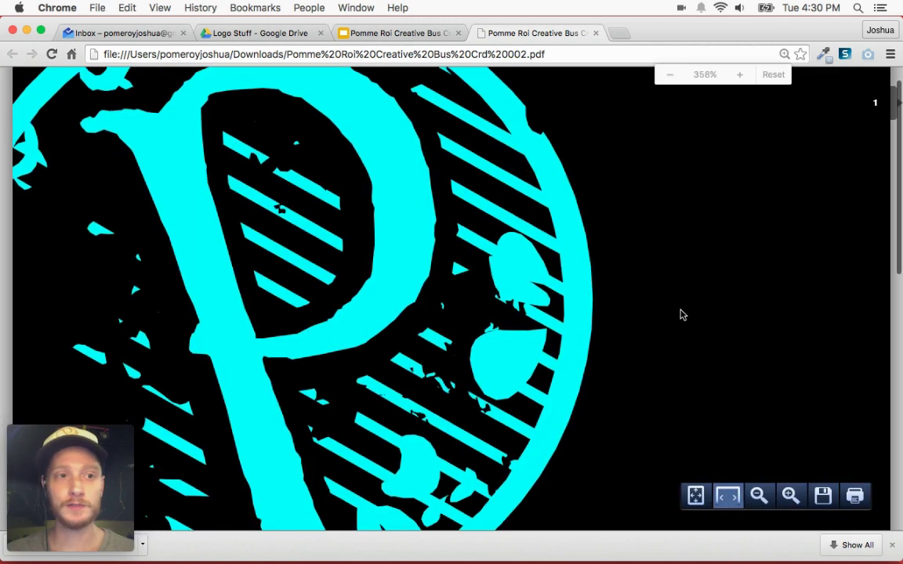
pyautogui.scroll(-10, 680, 315)
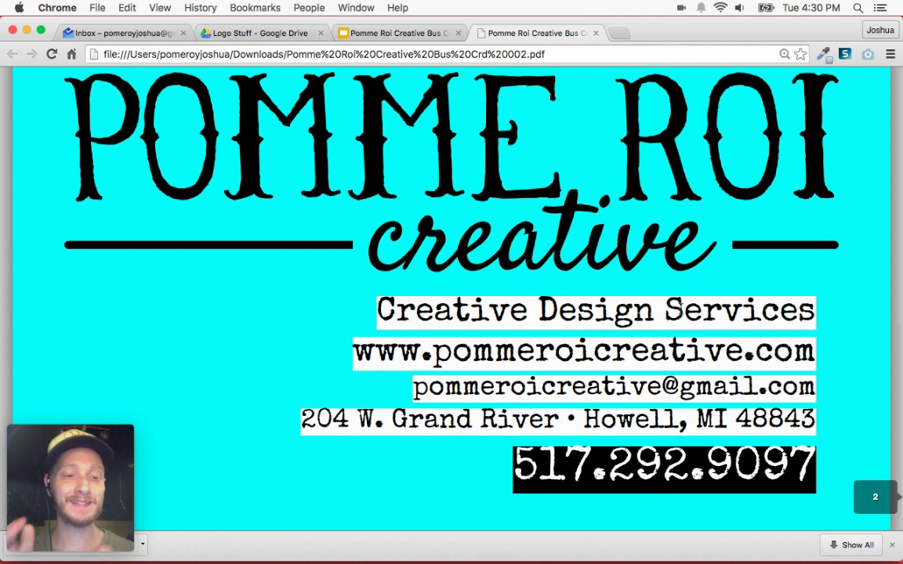
pyautogui.scroll(8, 705, 303)
pyautogui.scroll(-6, 709, 307)
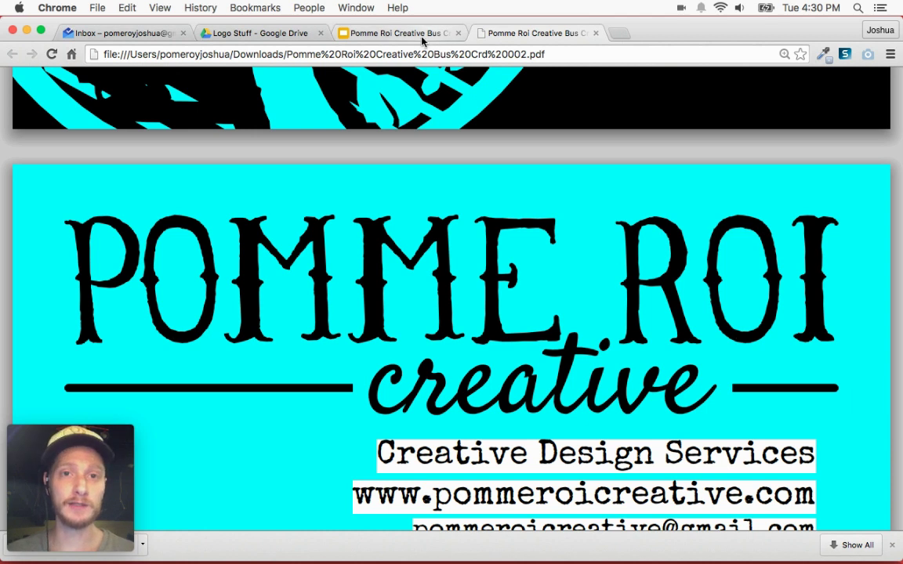
# - Check the exported PDF, then return to the slides and collapse the speaker notes
pyautogui.click(381, 35)
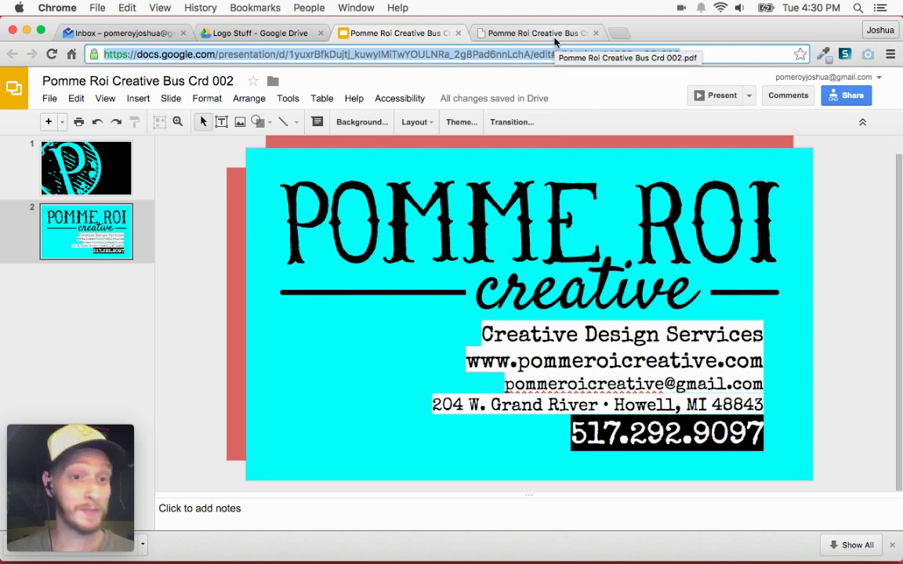
pyautogui.click(548, 33)
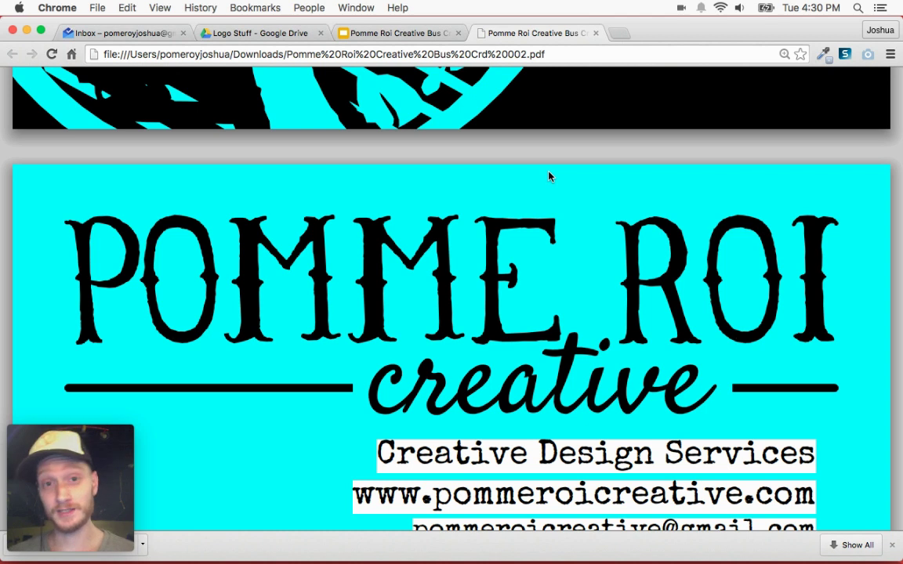
pyautogui.click(384, 33)
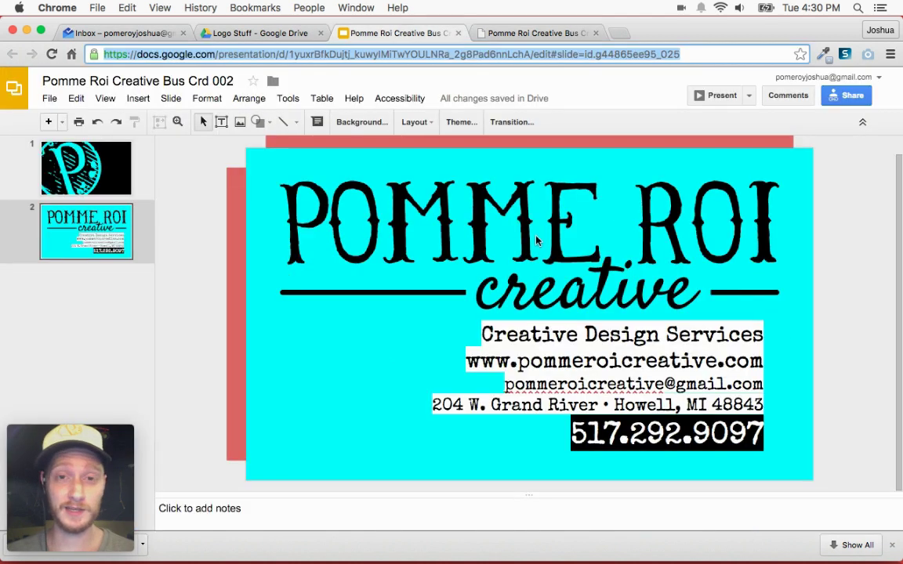
pyautogui.moveTo(540, 495); pyautogui.dragTo(546, 561)
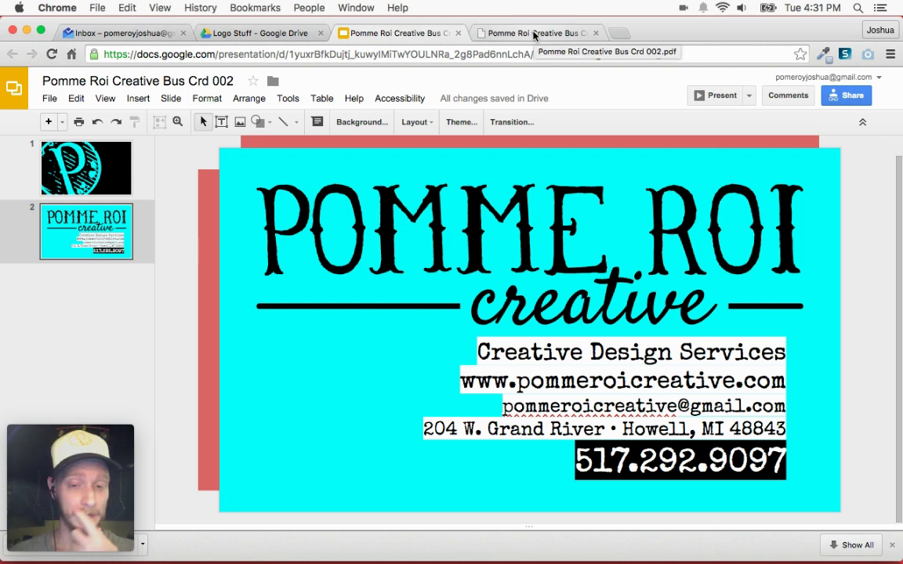
# - Delete the red rectangles behind the card's top and left edges
pyautogui.click(448, 145)
pyautogui.press('BackSpace')
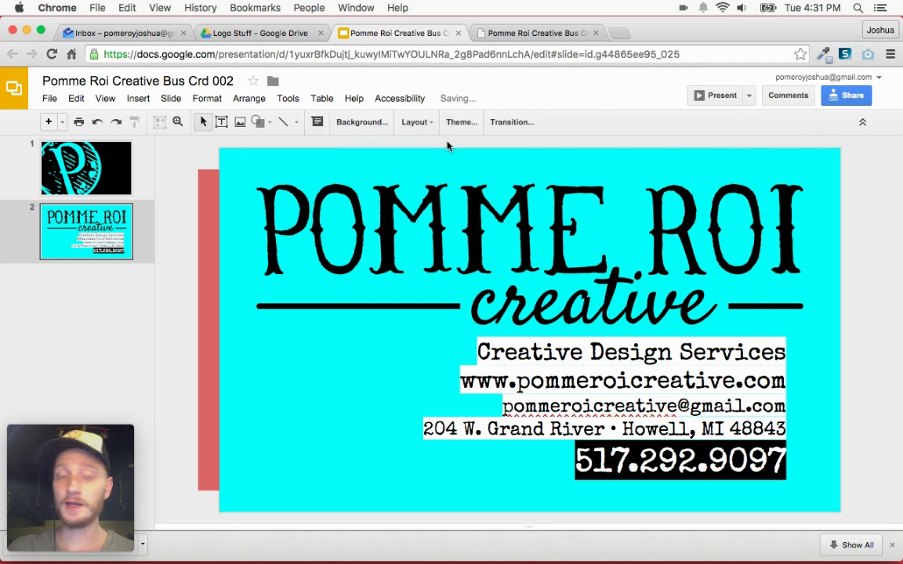
pyautogui.click(208, 258)
pyautogui.press('BackSpace')
# - Open Commercial Catalog 2015 (1).pdf from the Downloads stack in Chrome
pyautogui.moveTo(705, 549)
pyautogui.click(781, 543)
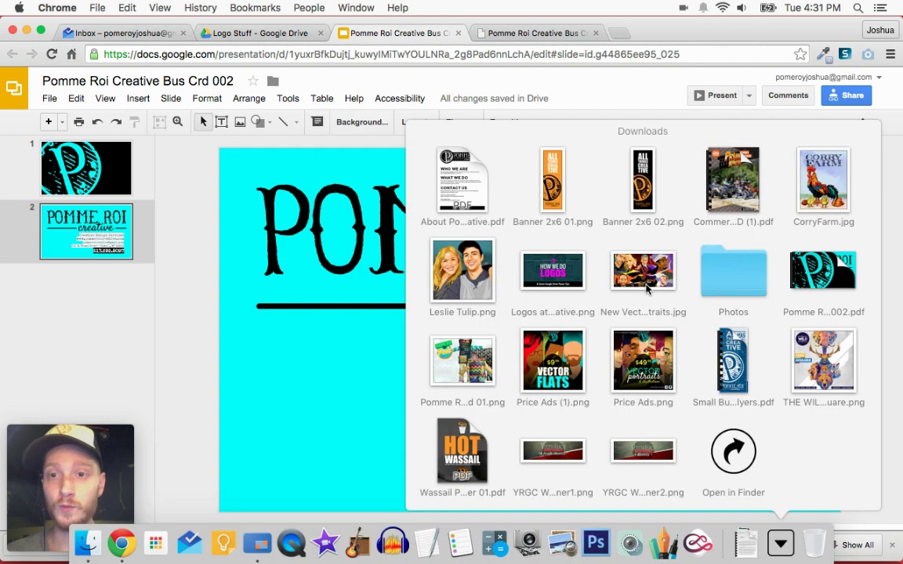
pyautogui.click(729, 182)
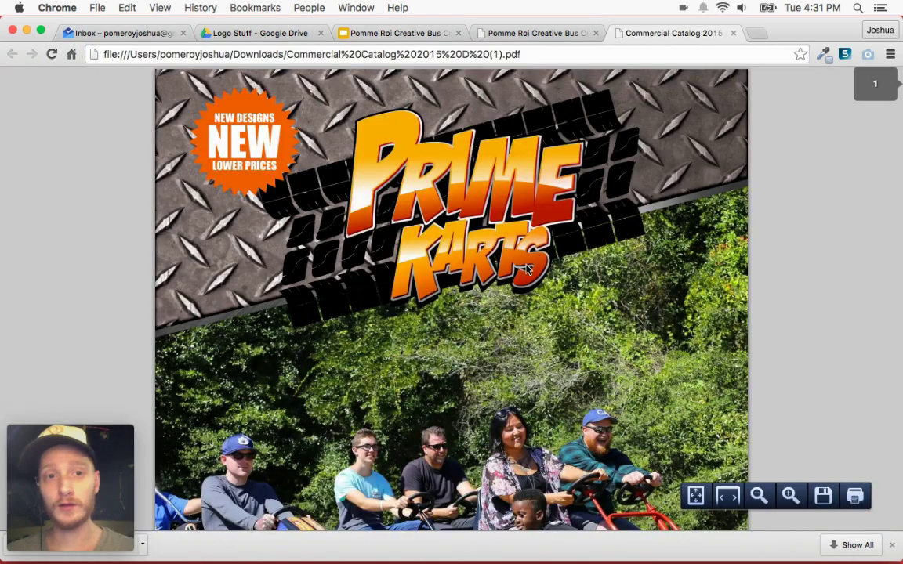
# - Scroll through the catalog's pages and back up toward the Prime Karts cover
pyautogui.scroll(-5, 783, 279)
pyautogui.scroll(-14, 778, 276)
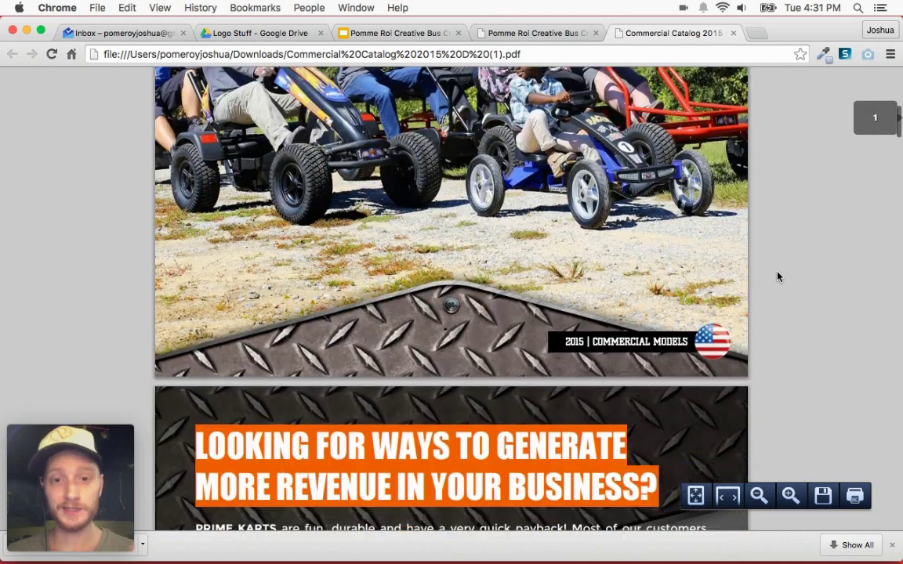
pyautogui.scroll(-4, 755, 270)
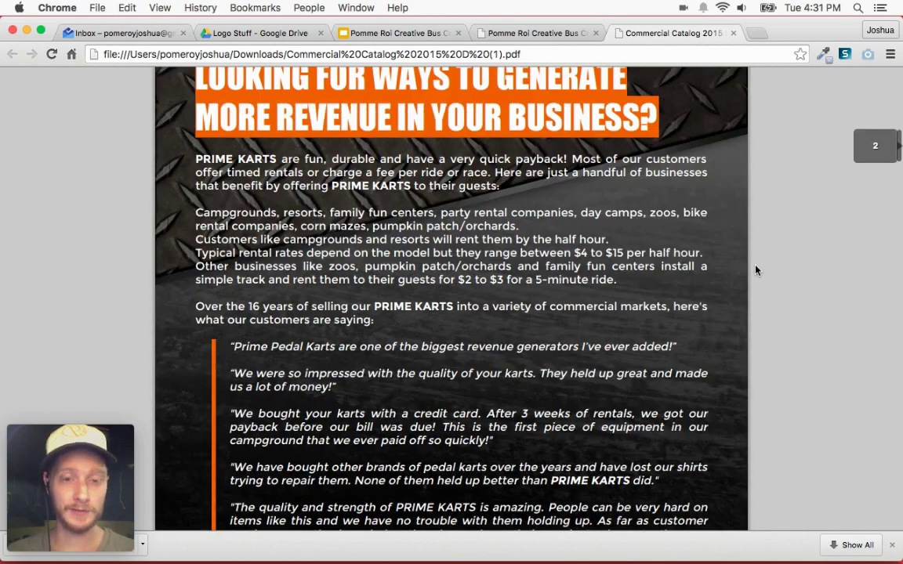
pyautogui.scroll(12, 754, 271)
pyautogui.scroll(-4, 454, 369)
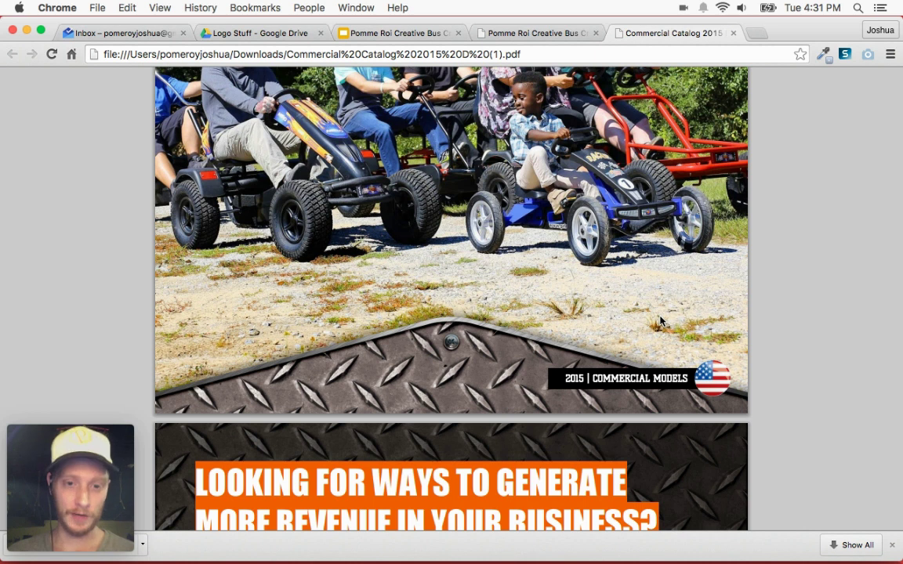
pyautogui.scroll(-10, 660, 322)
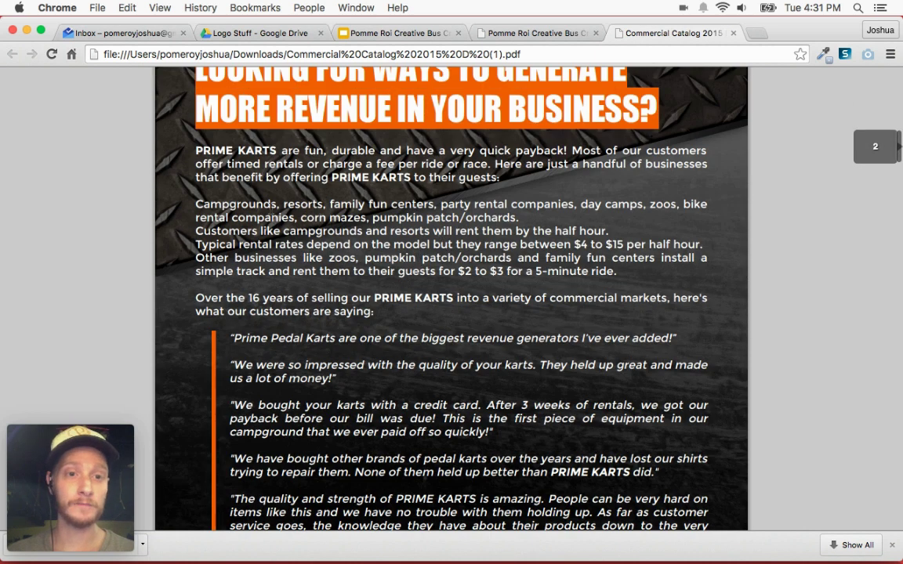
pyautogui.moveTo(247, 189); pyautogui.dragTo(455, 338)
pyautogui.click(470, 188)
pyautogui.scroll(-1, 499, 223)
pyautogui.scroll(-10, 499, 222)
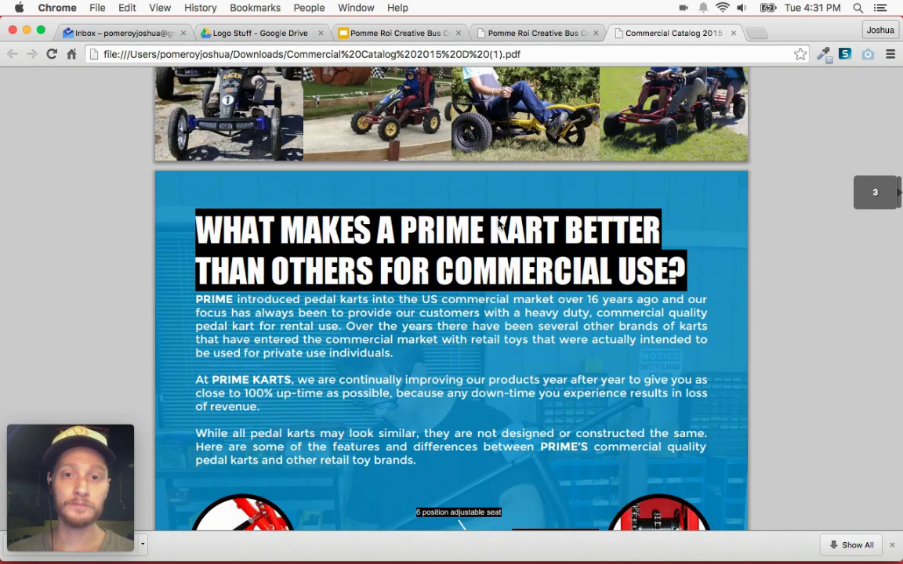
pyautogui.scroll(-10, 358, 289)
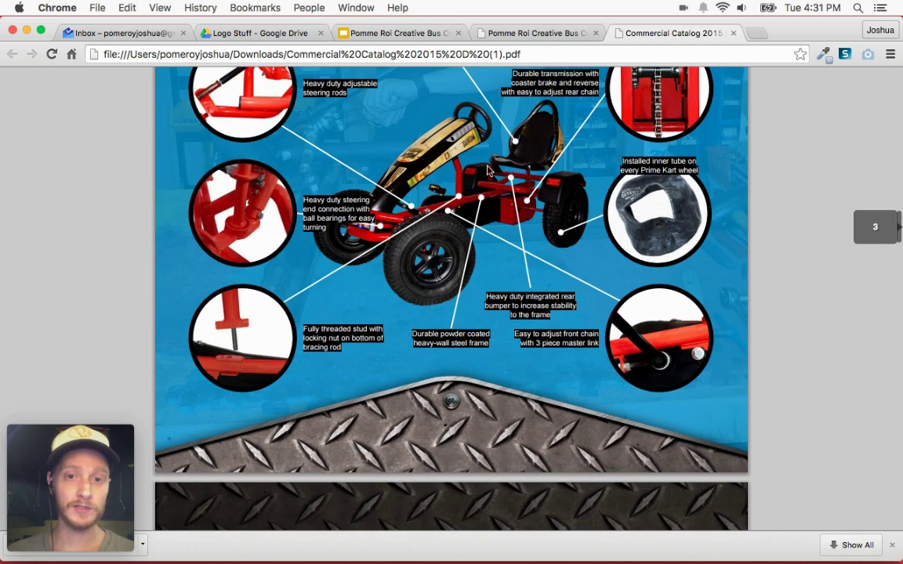
pyautogui.scroll(-15, 584, 257)
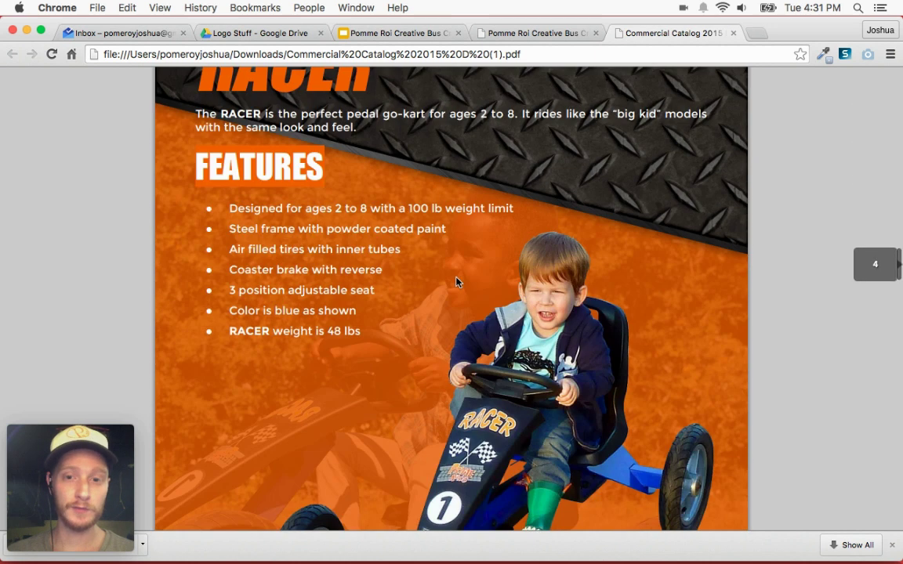
pyautogui.scroll(-20, 458, 282)
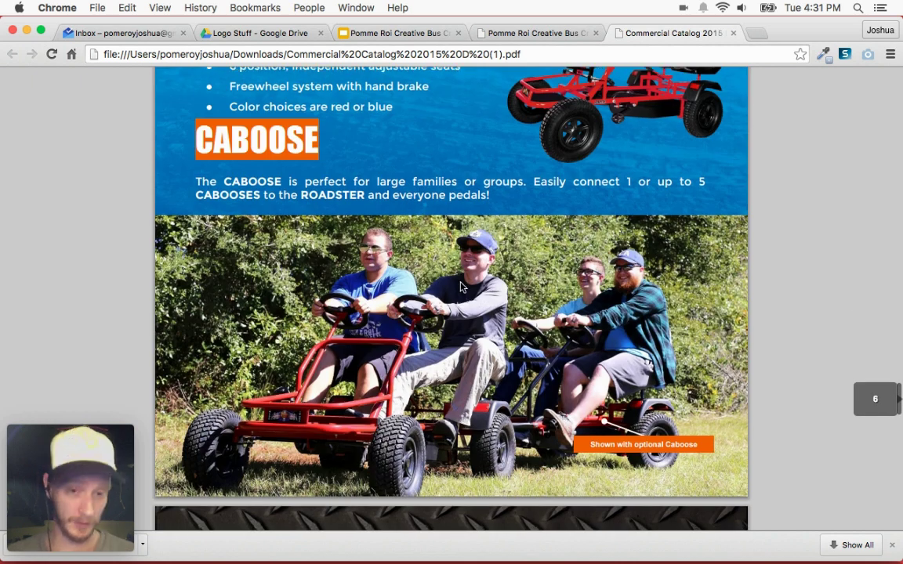
pyautogui.scroll(-15, 460, 287)
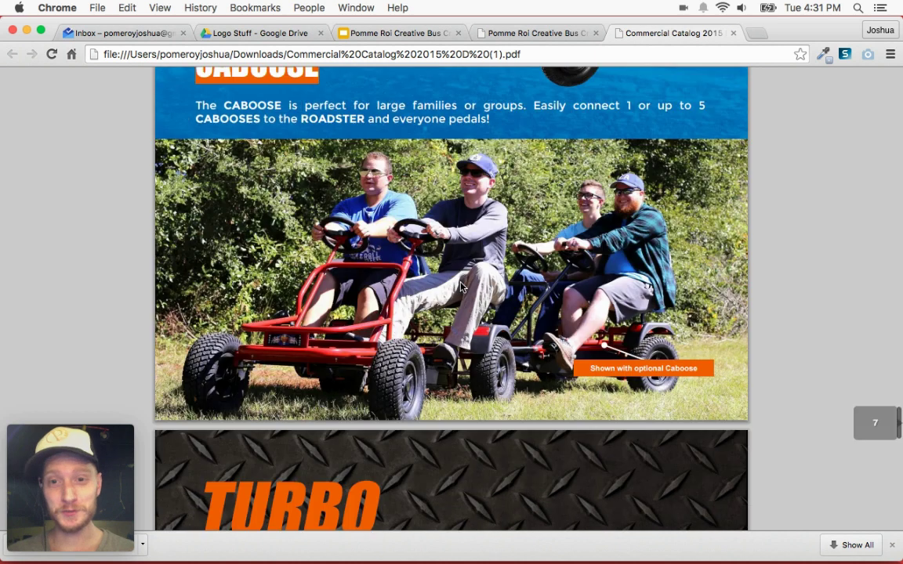
pyautogui.scroll(-15, 461, 287)
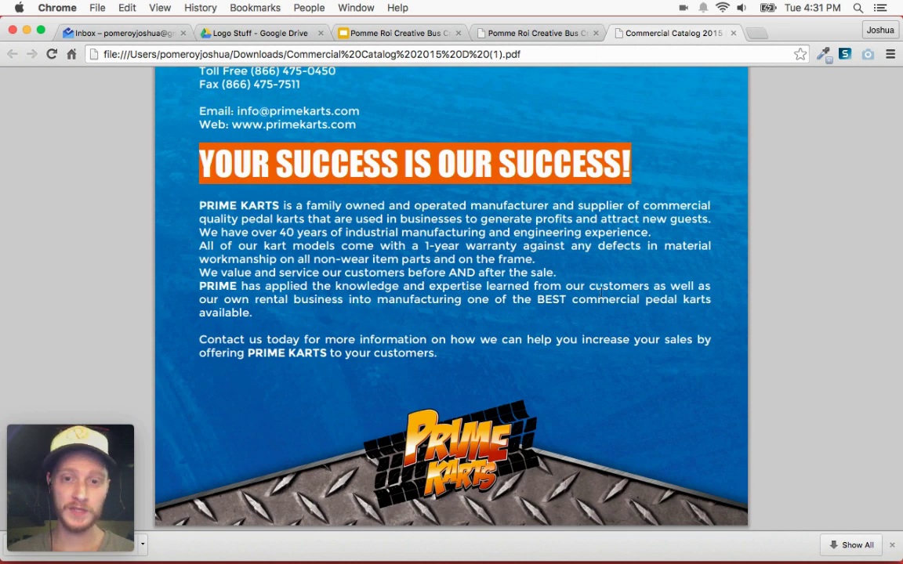
pyautogui.scroll(4, 381, 193)
pyautogui.scroll(20, 381, 193)
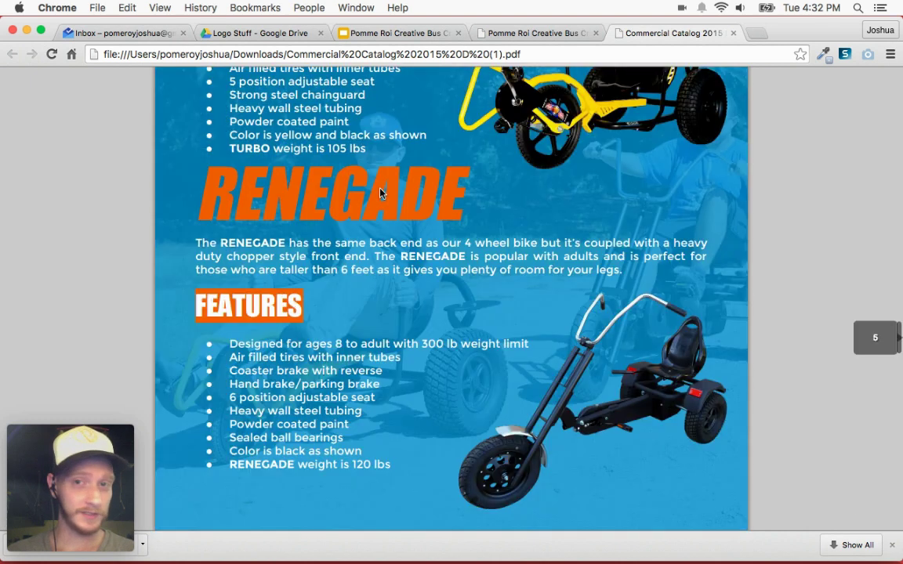
pyautogui.scroll(20, 381, 194)
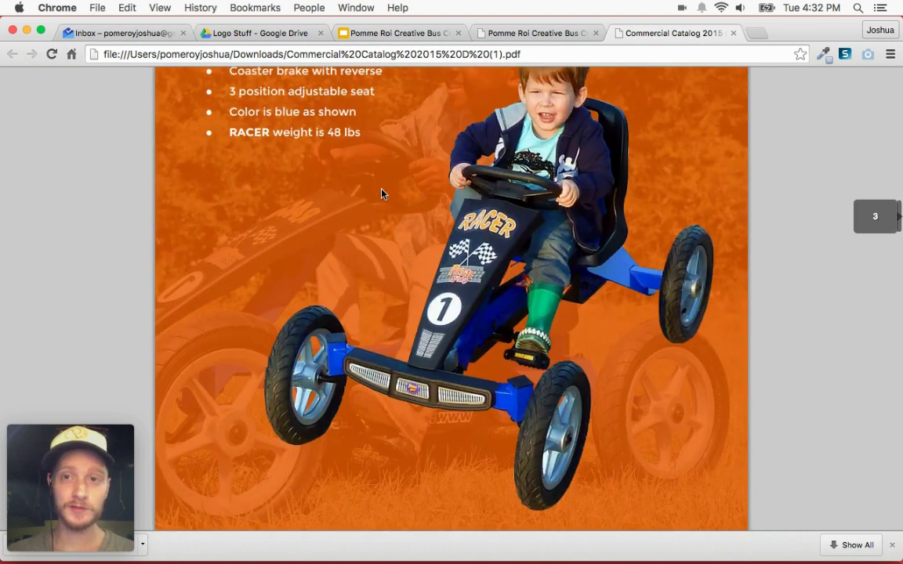
pyautogui.scroll(-12, 588, 286)
pyautogui.scroll(20, 591, 290)
pyautogui.scroll(10, 590, 290)
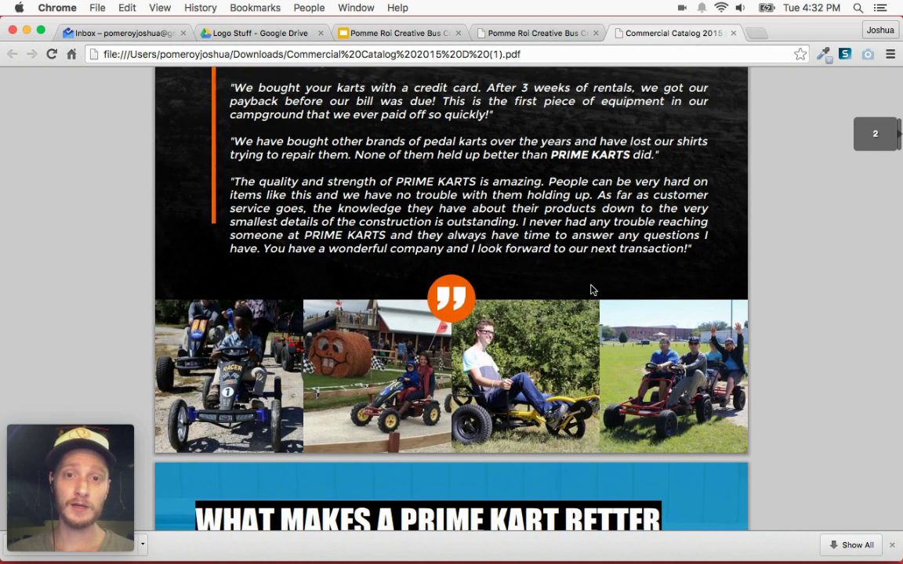
pyautogui.scroll(10, 591, 290)
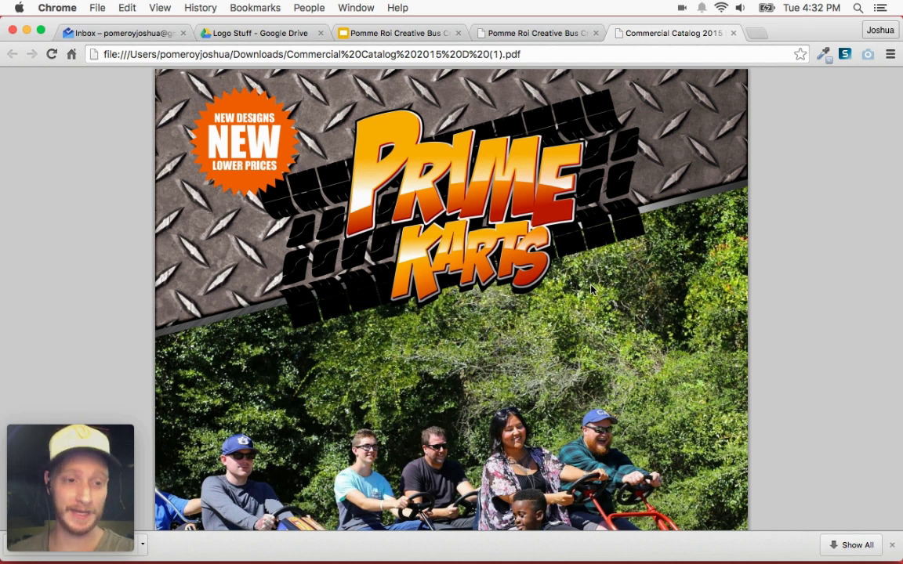
pyautogui.scroll(-15, 549, 286)
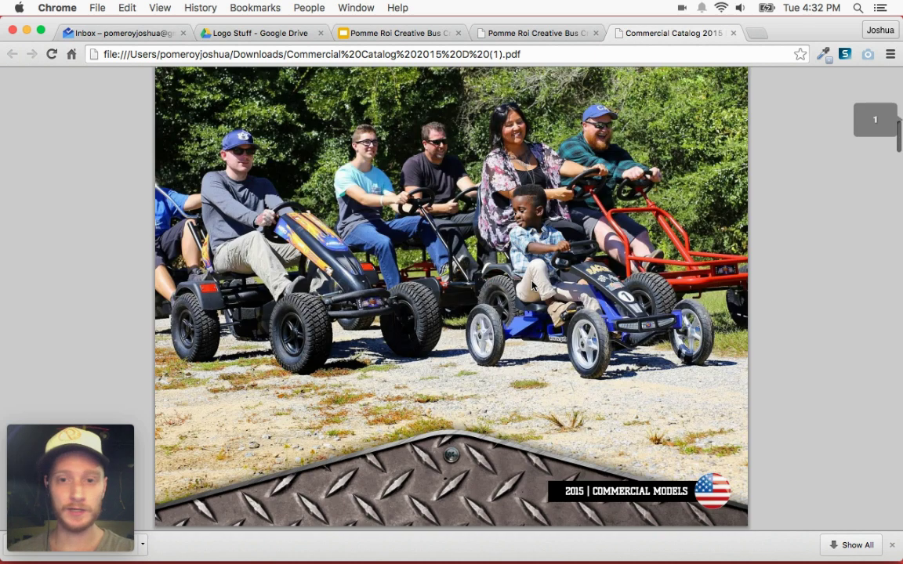
pyautogui.scroll(-15, 531, 285)
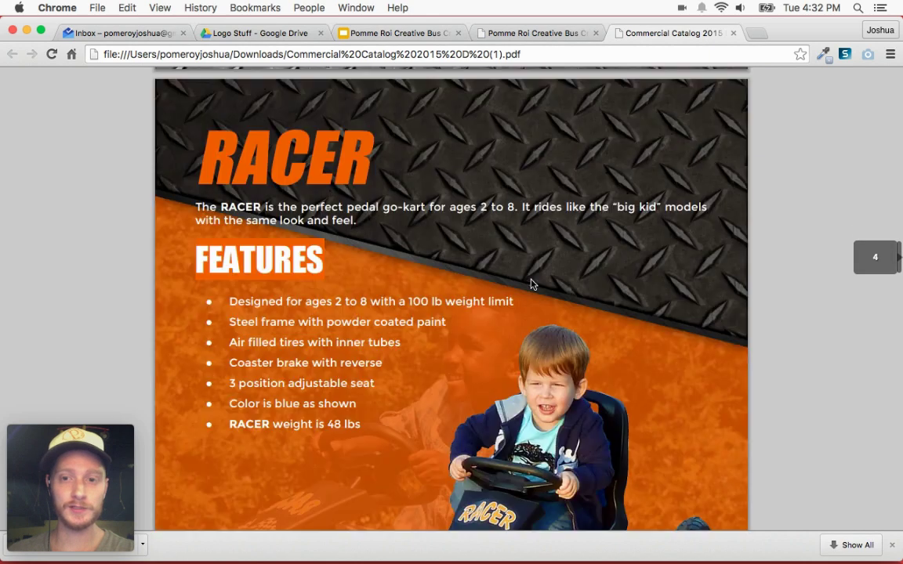
pyautogui.scroll(-15, 530, 285)
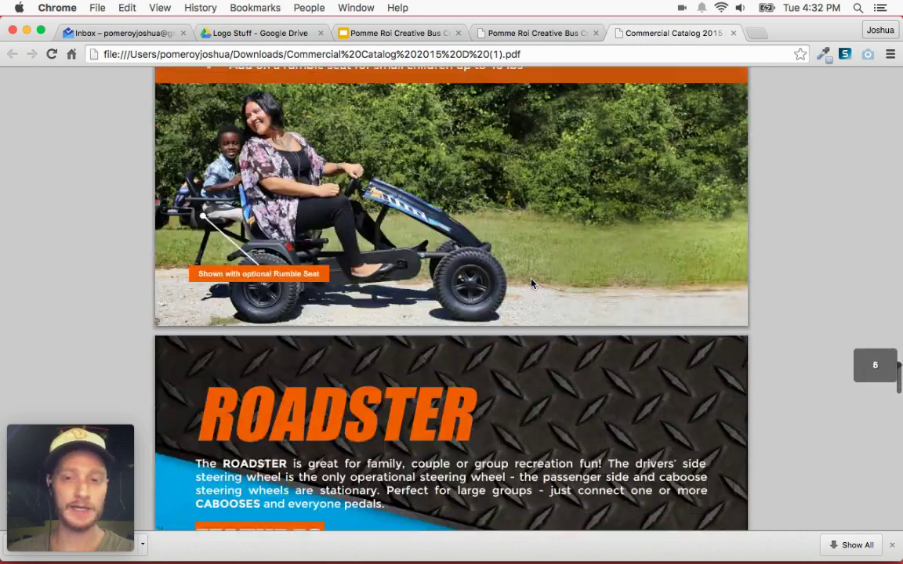
pyautogui.scroll(-15, 531, 284)
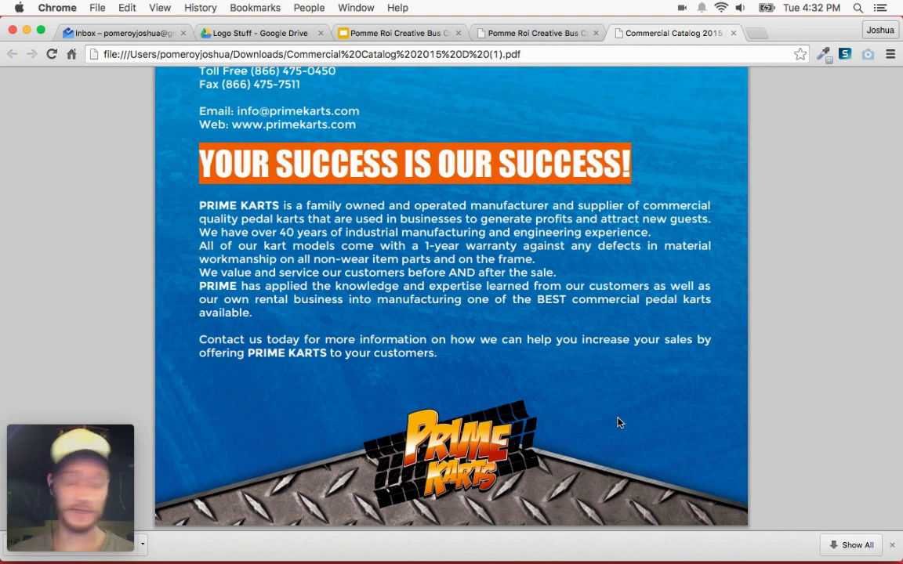
pyautogui.scroll(1, 617, 421)
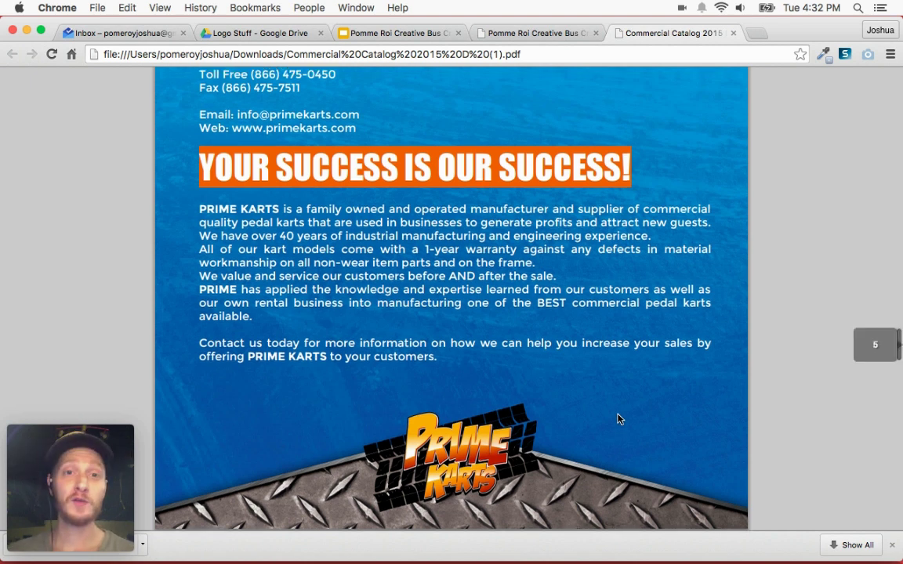
pyautogui.scroll(20, 618, 419)
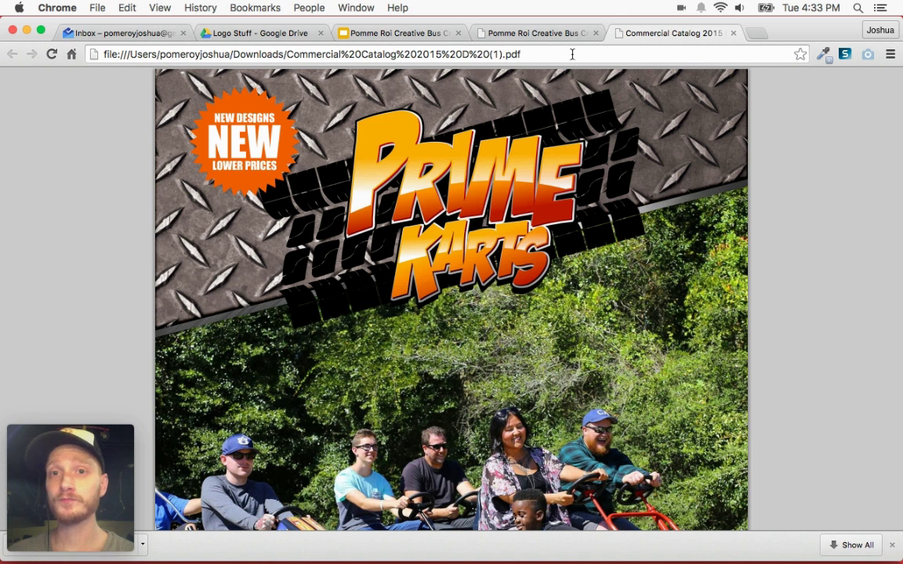
# - Switch to the Pomme Roi Creative Bus Crd 002.pdf tab and scroll up to page 1
pyautogui.click(495, 38)
pyautogui.scroll(5, 670, 339)
pyautogui.scroll(3, 650, 337)
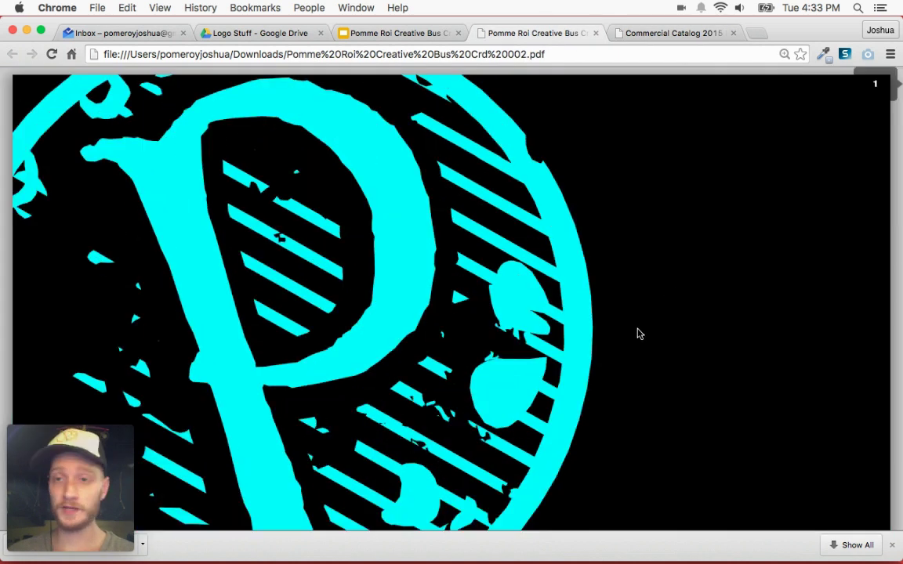